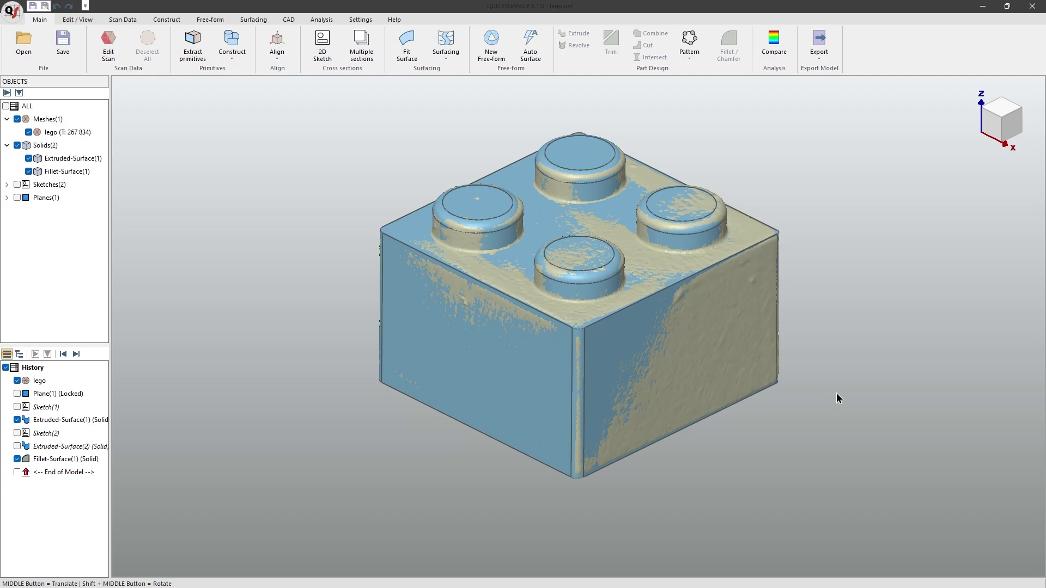
Step: Orbit the finished Lego brick model to view it from another side
{"action": "middle_click_drag", "start_coordinate": [843, 397], "coordinate": [861, 387], "text": "shift"}
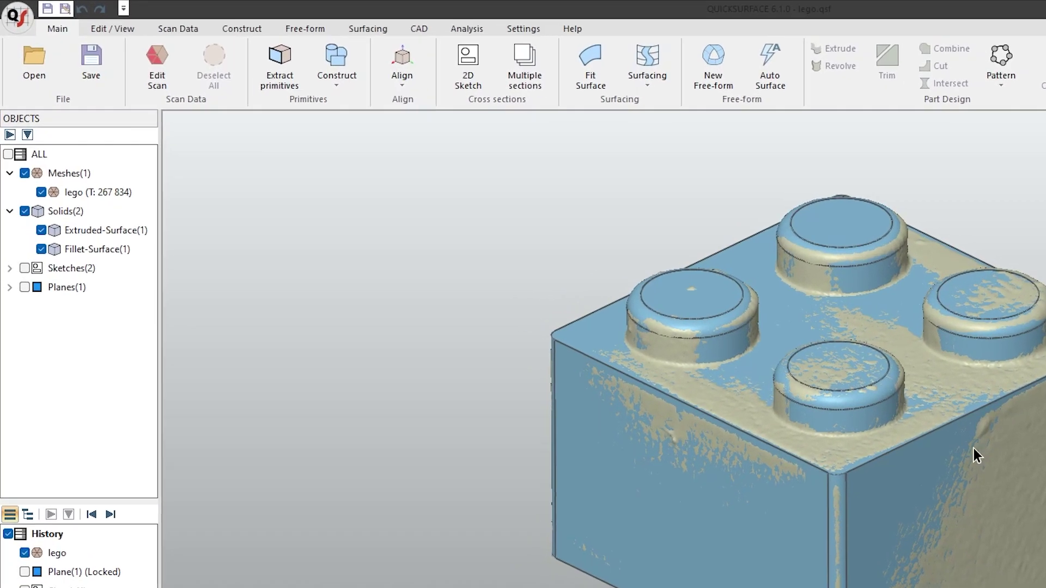
Step: Start a new empty project and browse the Edit / View, Scan Data, Construct and Free-form tabs
{"action": "left_click", "coordinate": [18, 22]}
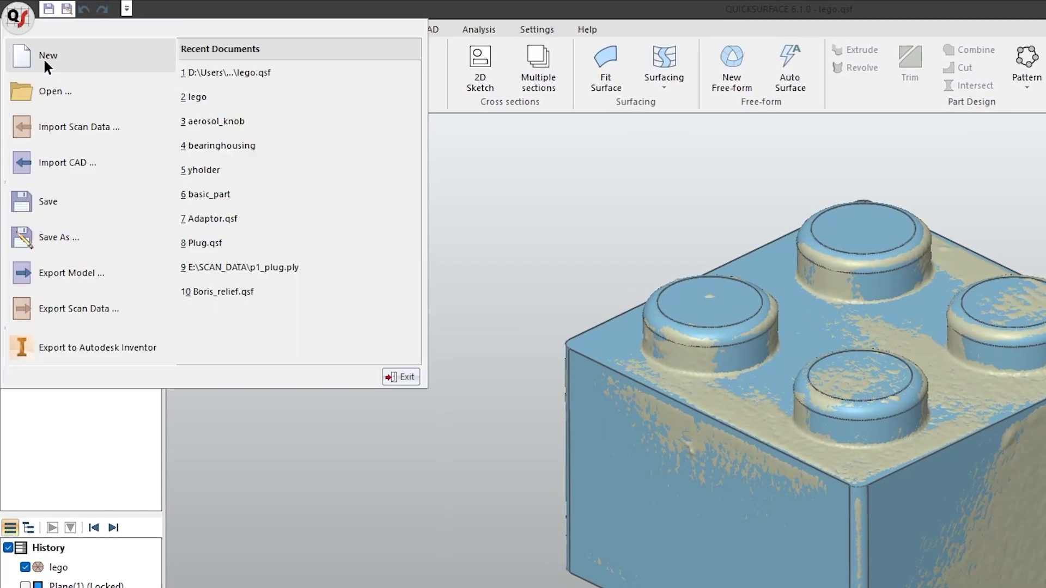
{"action": "left_click", "coordinate": [48, 60]}
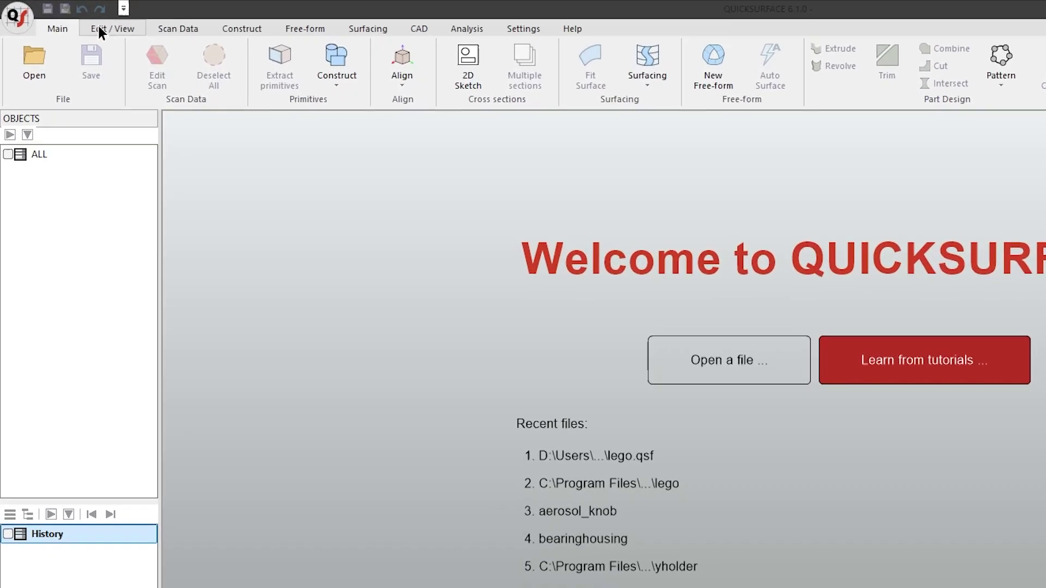
{"action": "left_click", "coordinate": [69, 19]}
{"action": "left_click", "coordinate": [182, 27]}
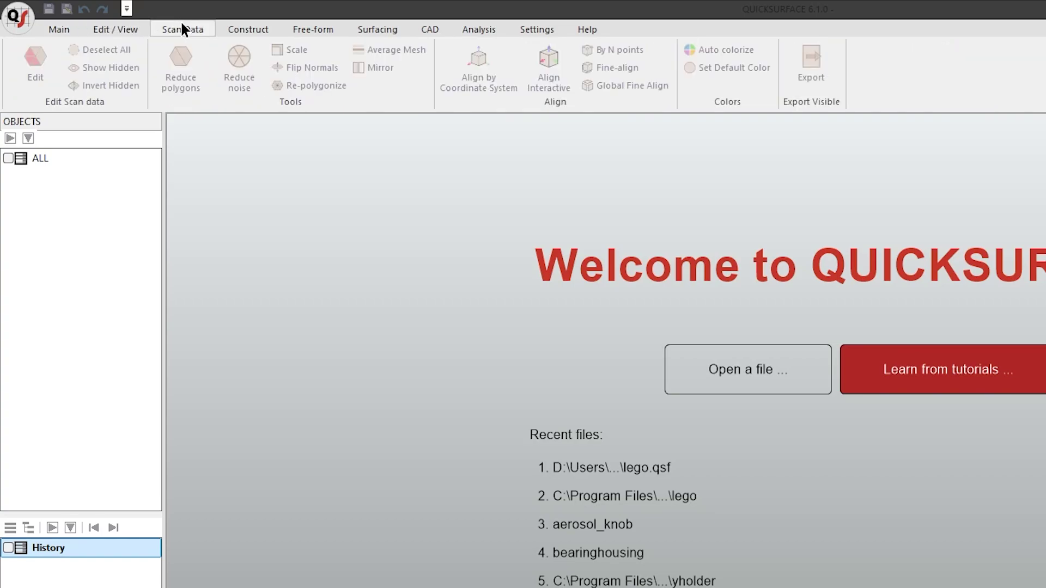
{"action": "left_click", "coordinate": [247, 30]}
{"action": "left_click", "coordinate": [303, 26]}
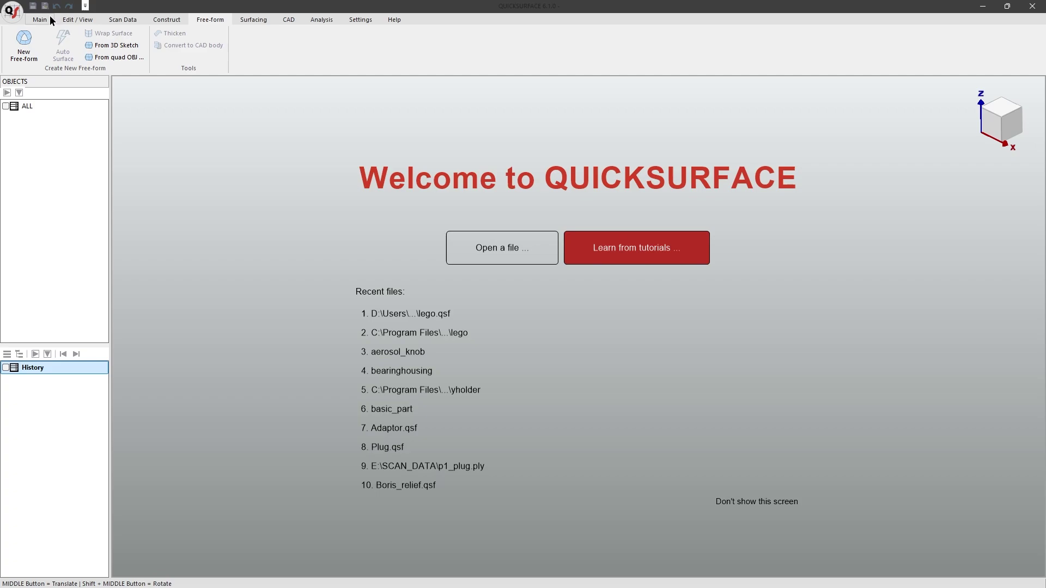
Step: Reopen the lego scan from Recent files with Millimetres units
{"action": "left_click", "coordinate": [61, 21]}
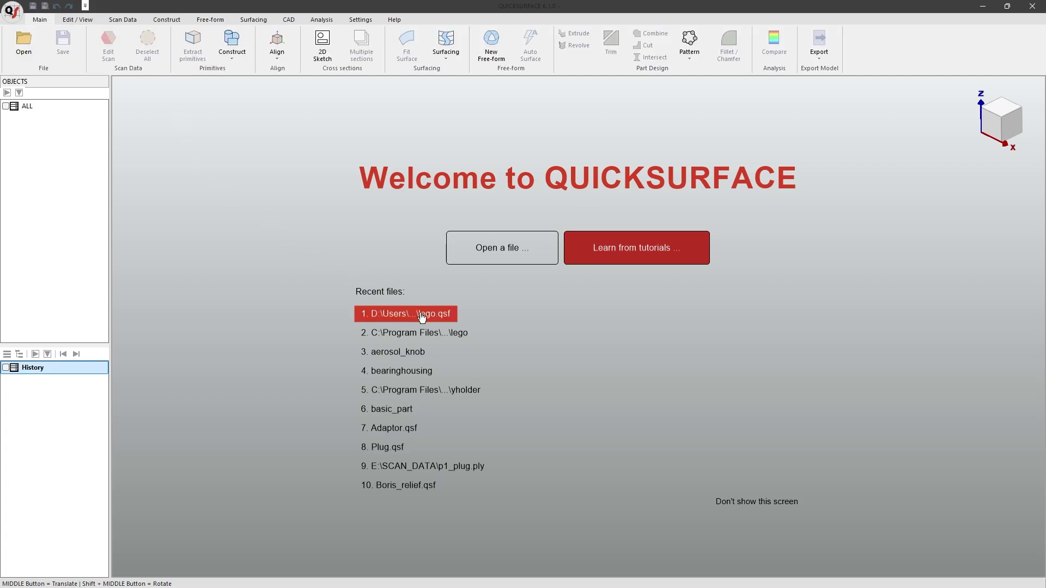
{"action": "left_click", "coordinate": [434, 332]}
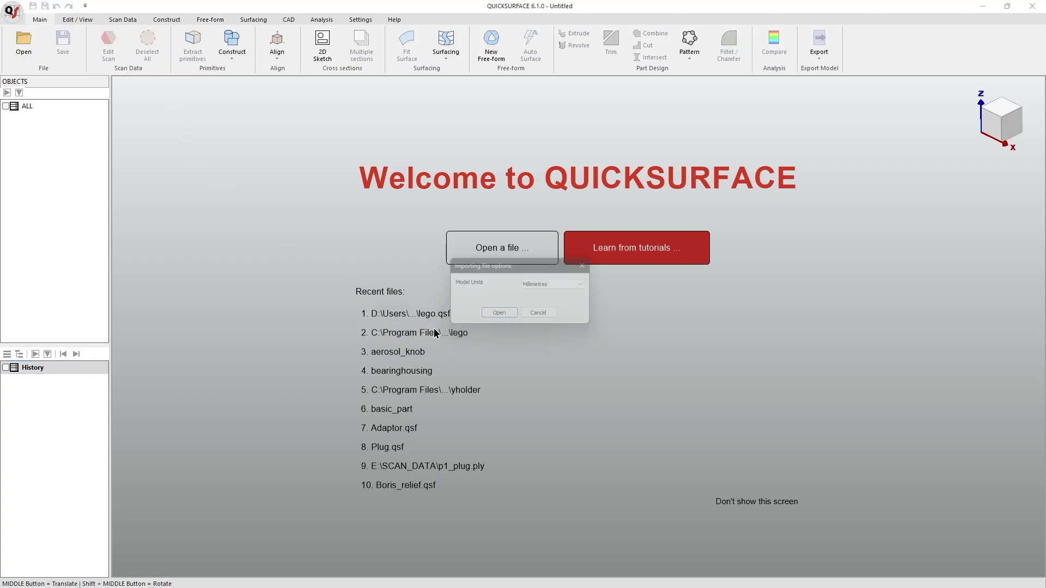
{"action": "left_click", "coordinate": [495, 317]}
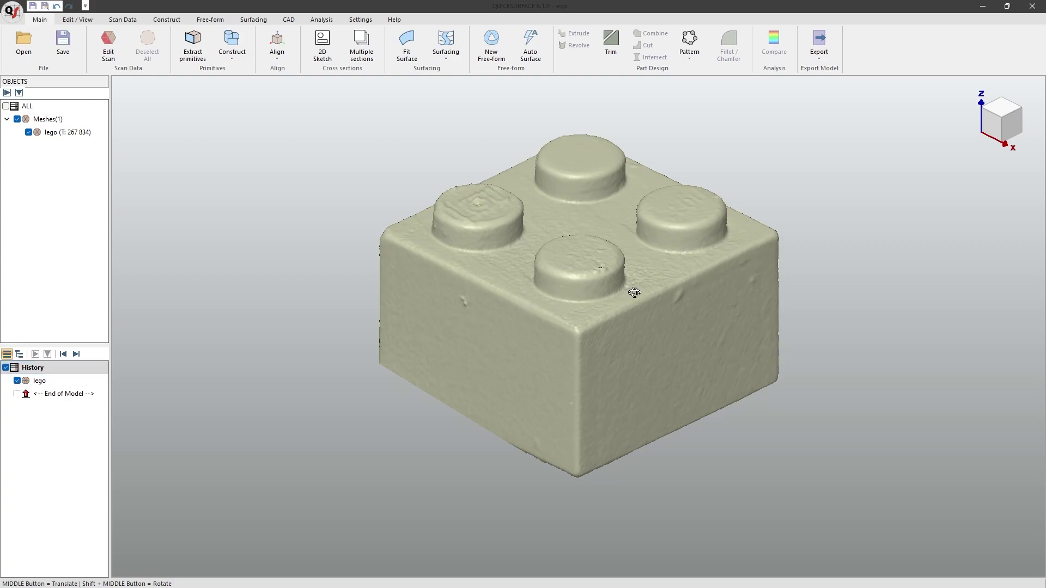
{"action": "mouse_move", "coordinate": [632, 289]}
{"action": "middle_mouse_down", "text": "shift"}
{"action": "mouse_move", "coordinate": [567, 211]}
{"action": "mouse_move", "coordinate": [614, 256]}
{"action": "middle_mouse_up", "text": "shift"}
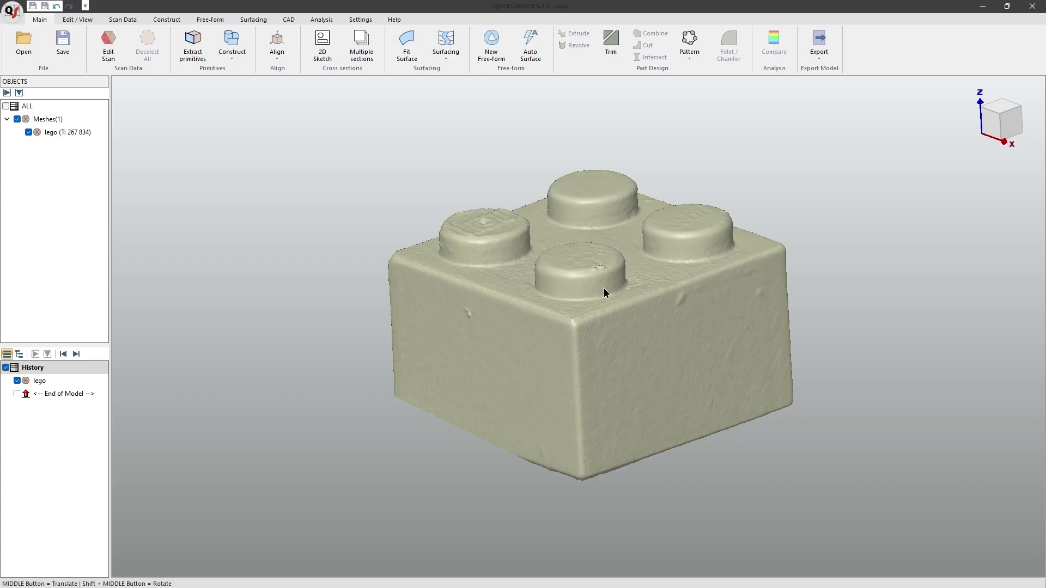
{"action": "middle_click_drag", "start_coordinate": [645, 279], "coordinate": [574, 272]}
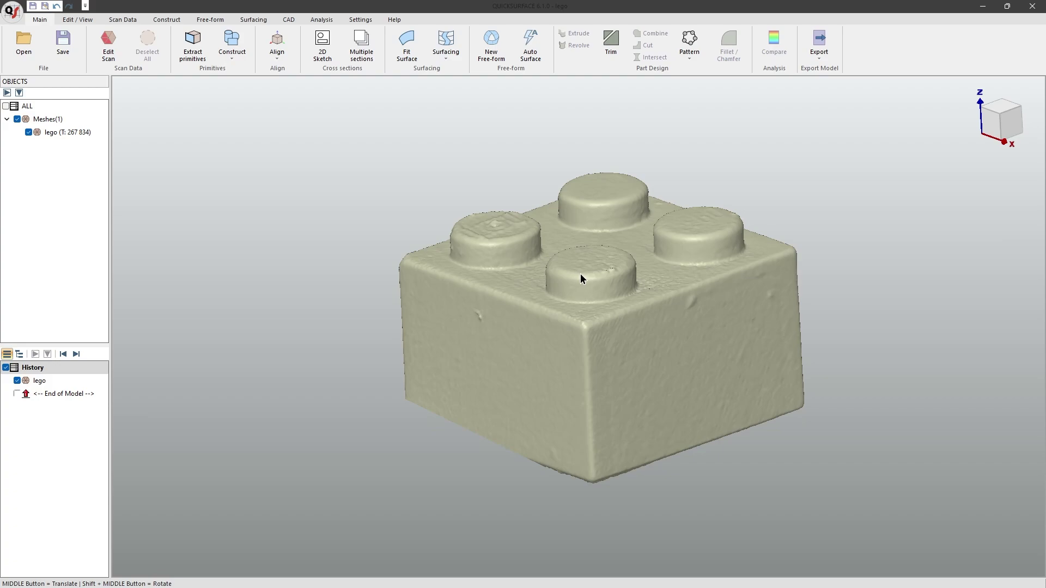
{"action": "scroll", "coordinate": [594, 306], "scroll_direction": "up", "scroll_amount": 5}
{"action": "scroll", "coordinate": [594, 304], "scroll_direction": "down", "scroll_amount": 5}
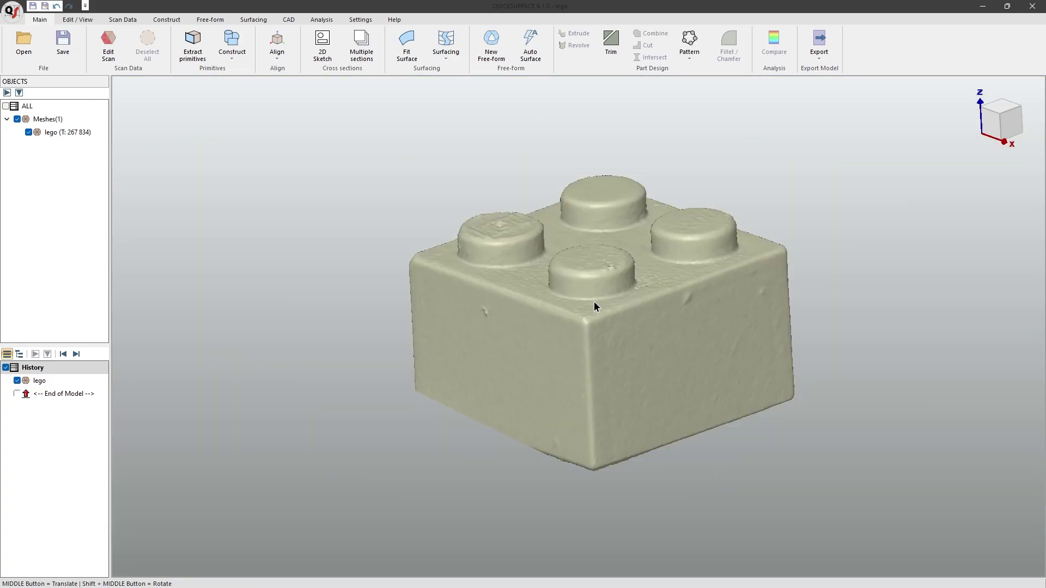
{"action": "scroll", "coordinate": [594, 304], "scroll_direction": "up", "scroll_amount": 2}
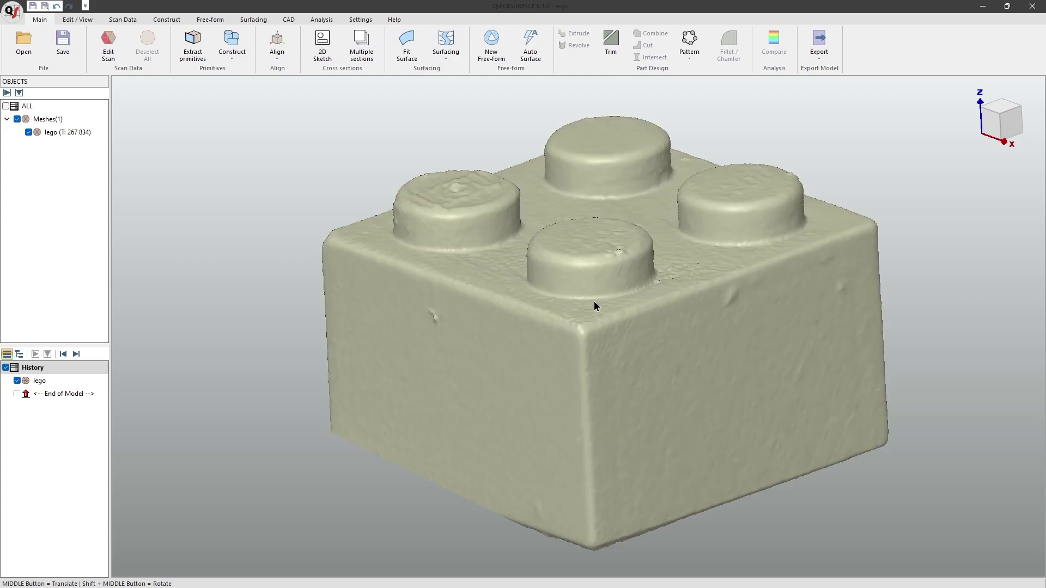
{"action": "scroll", "coordinate": [579, 411], "scroll_direction": "up", "scroll_amount": 3}
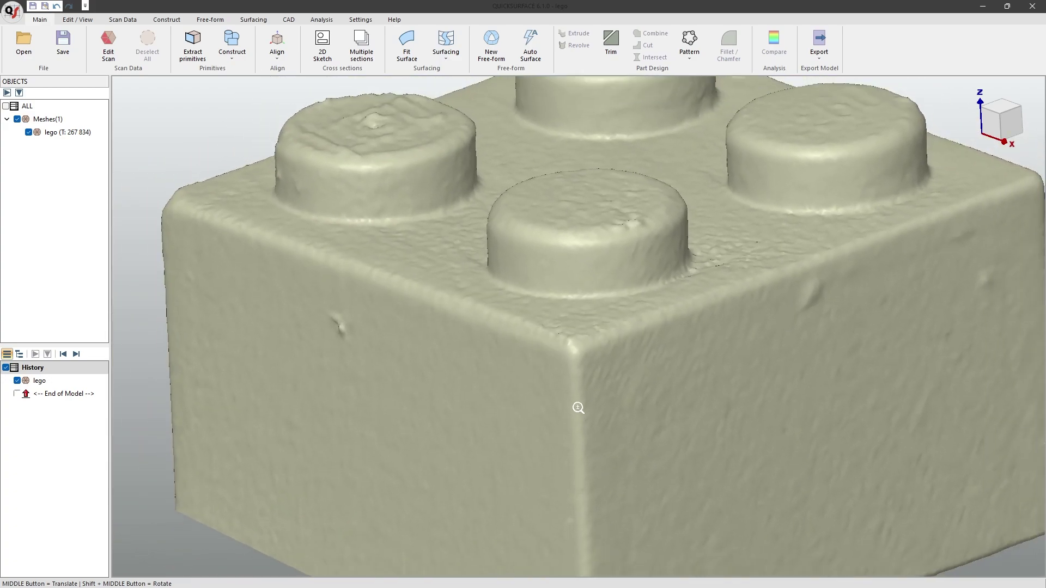
{"action": "scroll", "coordinate": [565, 208], "scroll_direction": "down", "scroll_amount": 6}
{"action": "scroll", "coordinate": [565, 208], "scroll_direction": "up", "scroll_amount": 3}
{"action": "scroll", "coordinate": [565, 296], "scroll_direction": "down", "scroll_amount": 1}
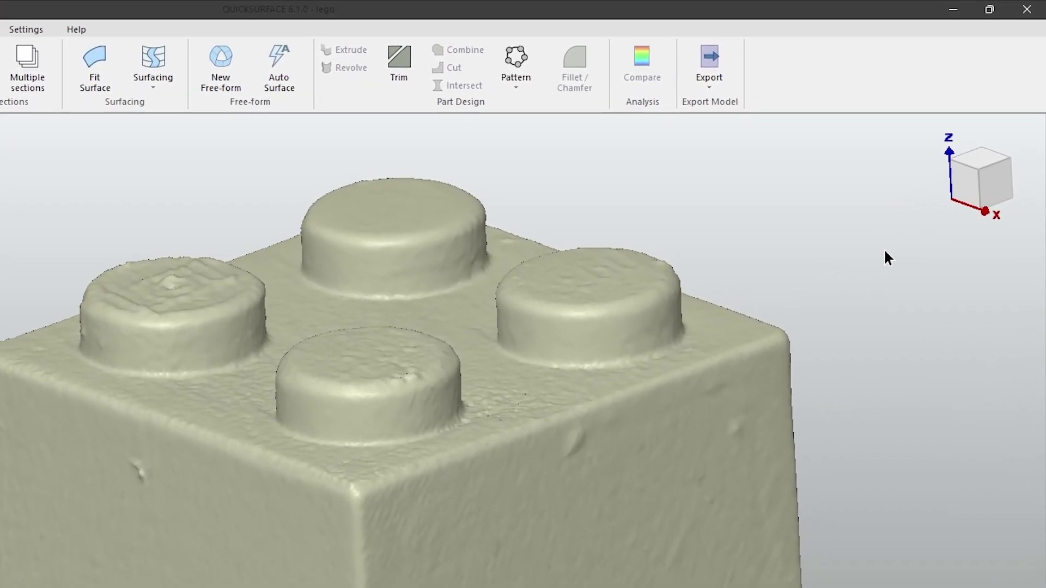
{"action": "right_click", "coordinate": [952, 165]}
{"action": "left_click", "coordinate": [978, 432]}
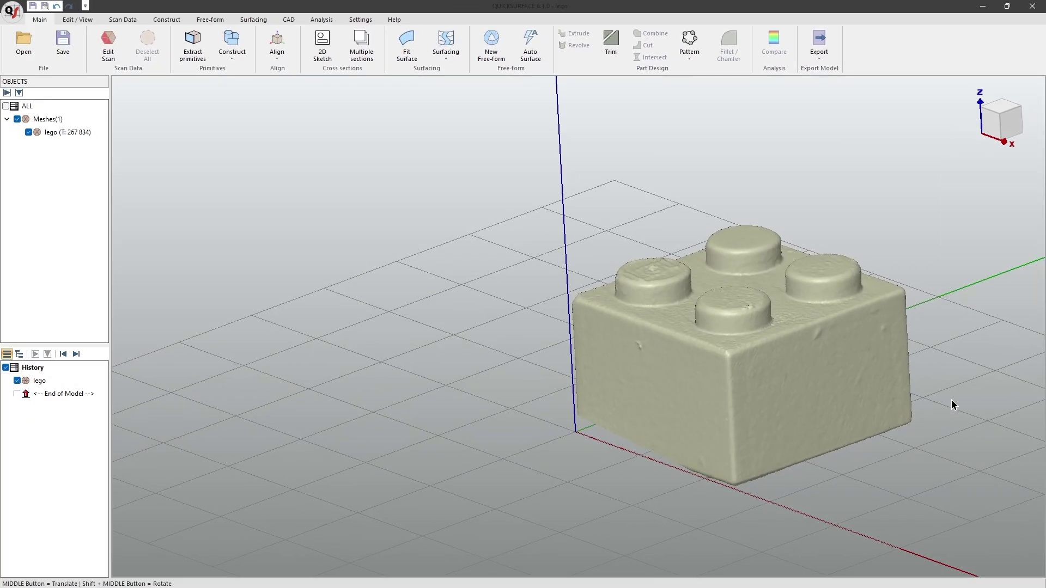
{"action": "scroll", "coordinate": [784, 401], "scroll_direction": "up", "scroll_amount": 3}
{"action": "middle_click_drag", "start_coordinate": [764, 402], "coordinate": [689, 397], "text": "shift"}
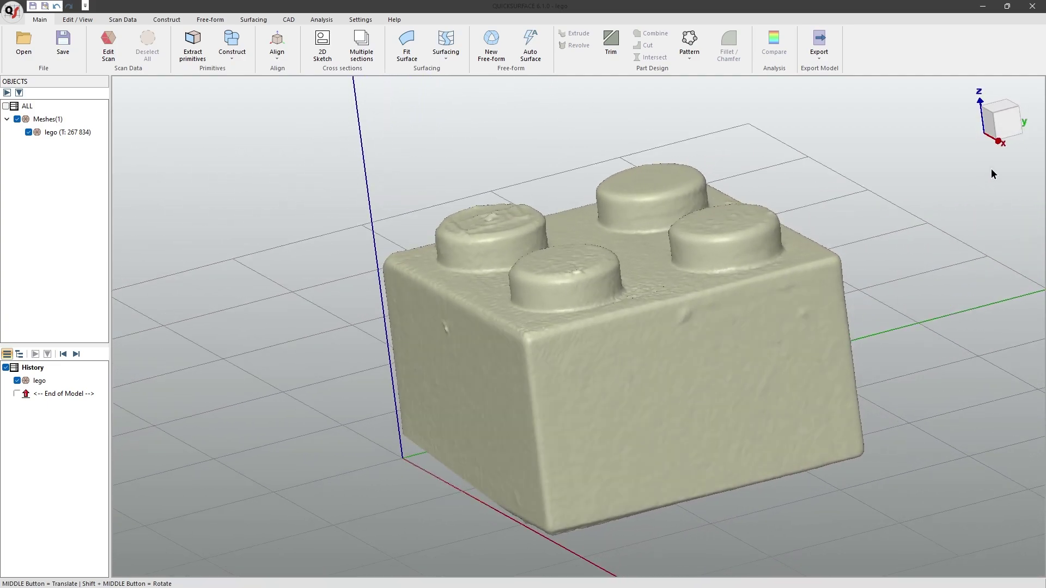
{"action": "mouse_move", "coordinate": [991, 170]}
{"action": "left_click", "coordinate": [995, 289]}
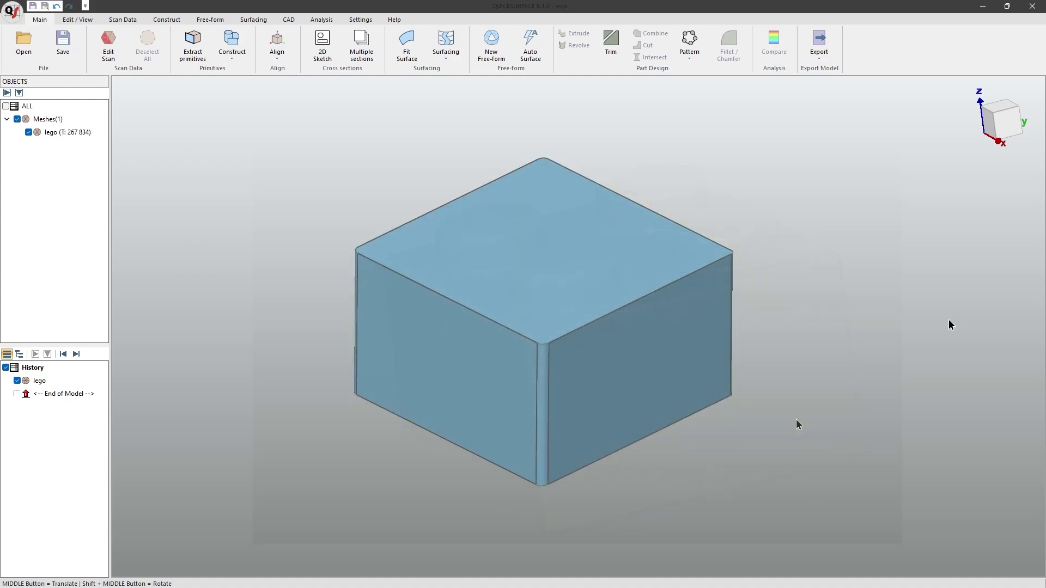
{"action": "middle_click_drag", "start_coordinate": [796, 423], "coordinate": [899, 420], "text": "shift"}
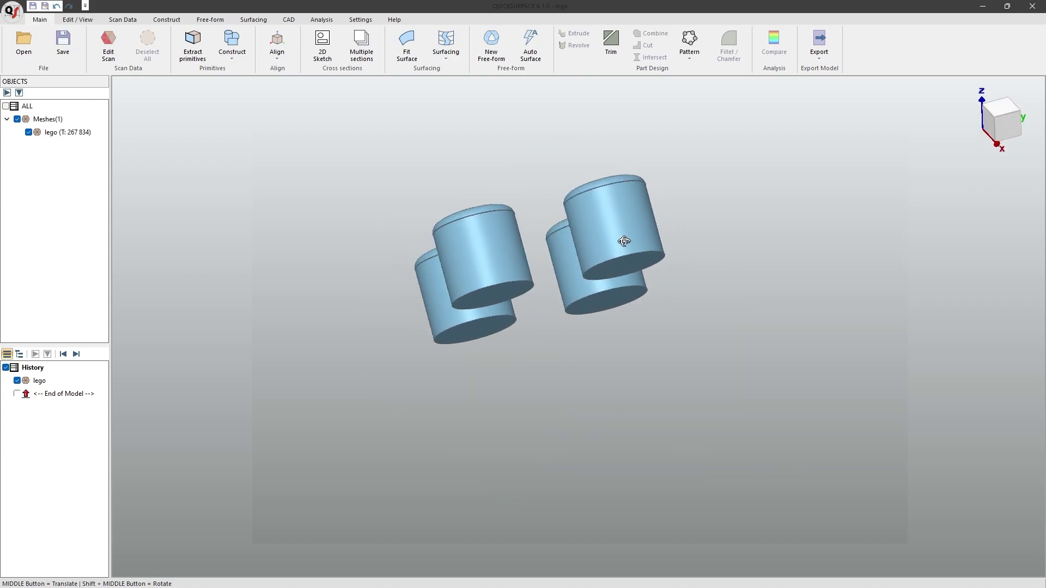
{"action": "middle_click_drag", "start_coordinate": [839, 406], "coordinate": [730, 287], "text": "shift"}
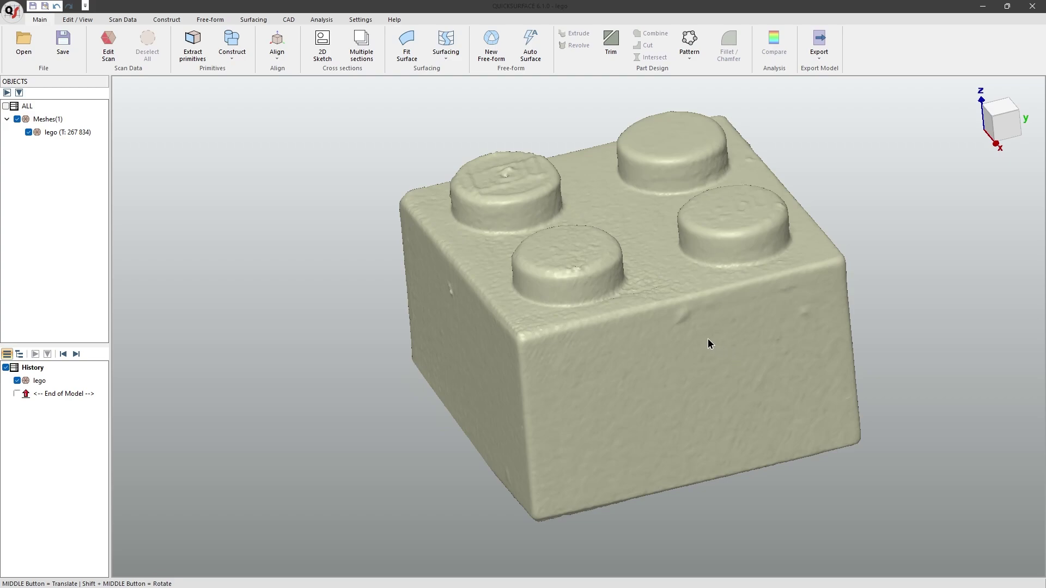
Step: Create Sketch(1) from an XY-plane slice of the scan at 5 mm offset
{"action": "left_click", "coordinate": [322, 43]}
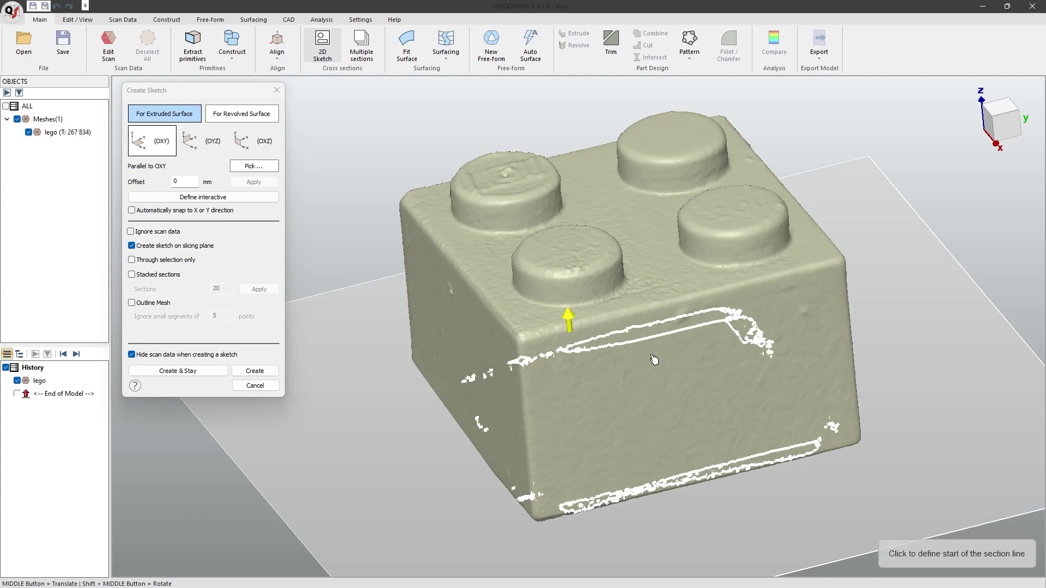
{"action": "left_click_drag", "start_coordinate": [568, 318], "coordinate": [572, 298]}
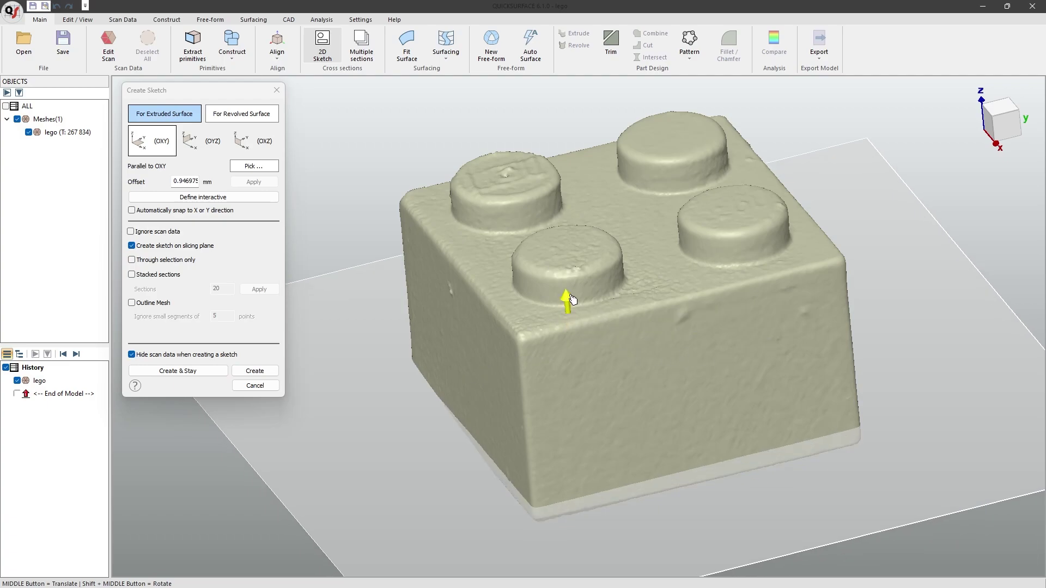
{"action": "double_click", "coordinate": [192, 181]}
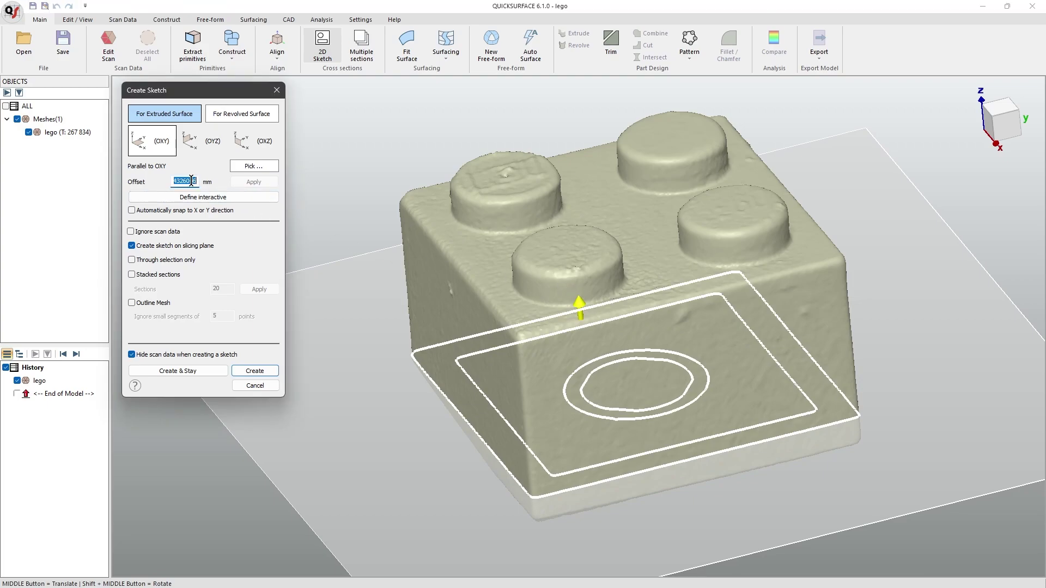
{"action": "type", "text": "5"}
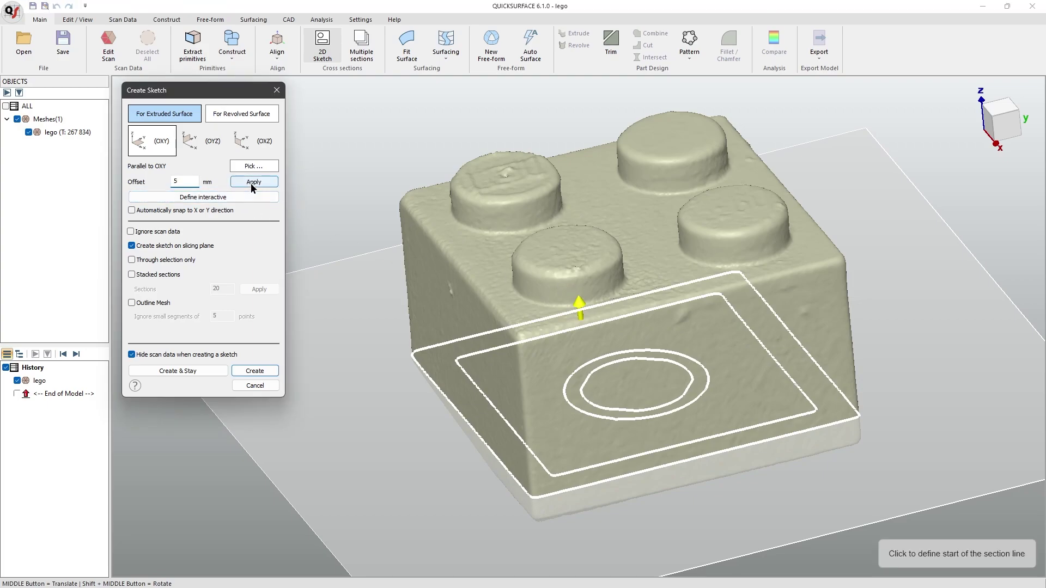
{"action": "left_click", "coordinate": [252, 182]}
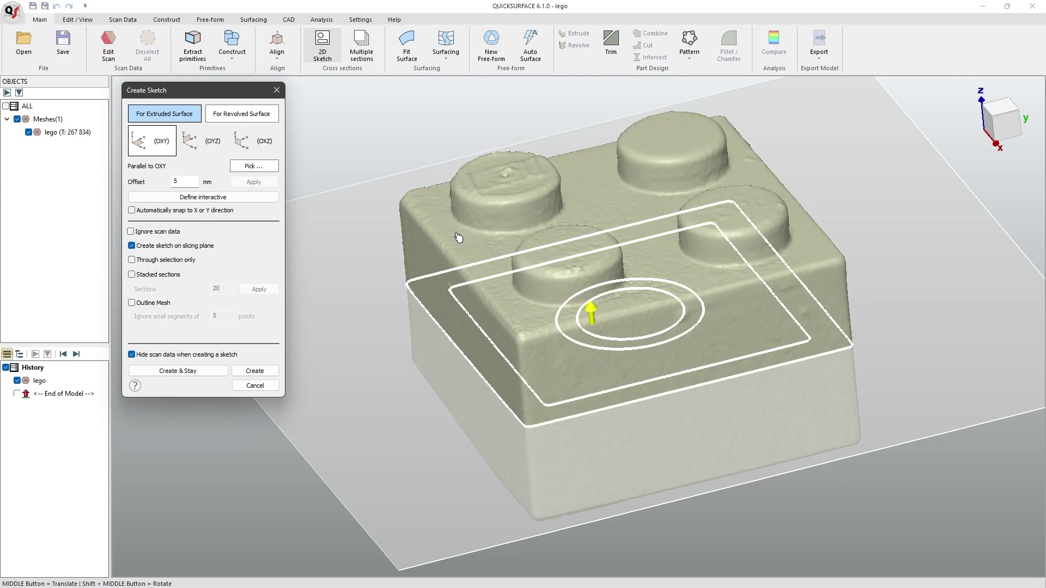
{"action": "left_click", "coordinate": [271, 371]}
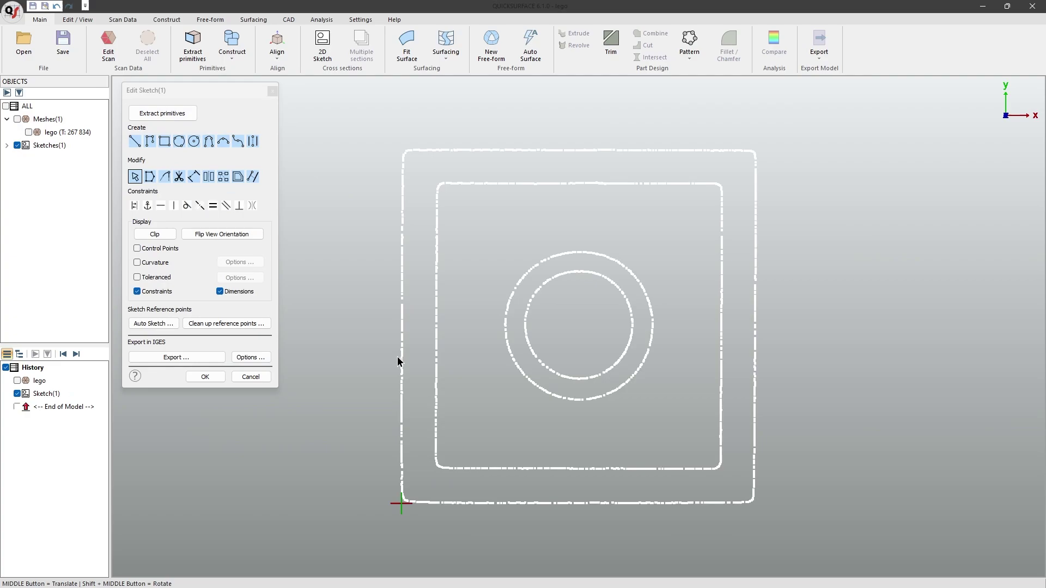
Step: Pan the sketch and open Extract primitives to fit a rectangle
{"action": "middle_click_drag", "start_coordinate": [399, 358], "coordinate": [365, 336]}
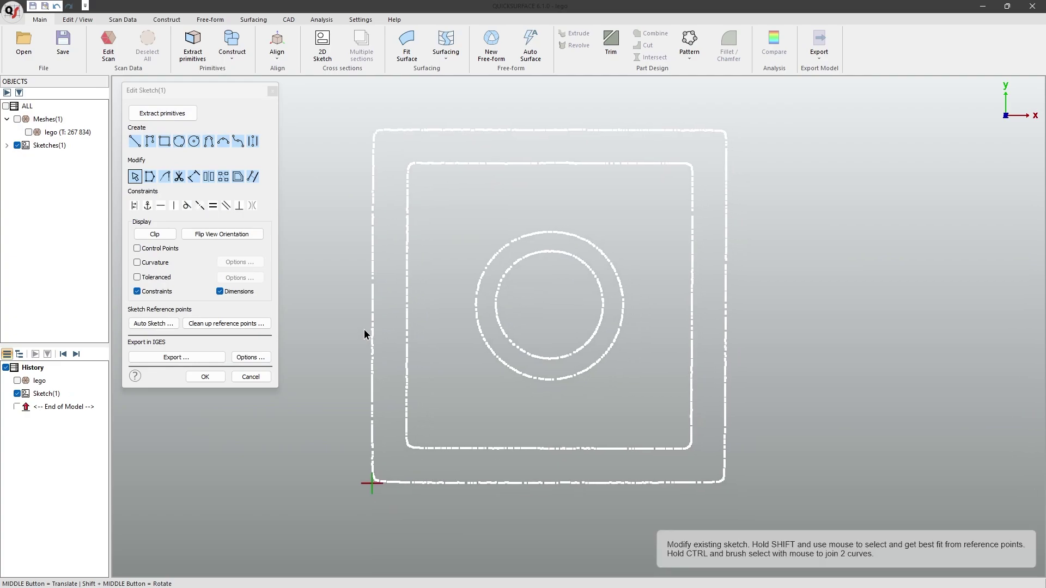
{"action": "left_click", "coordinate": [174, 113]}
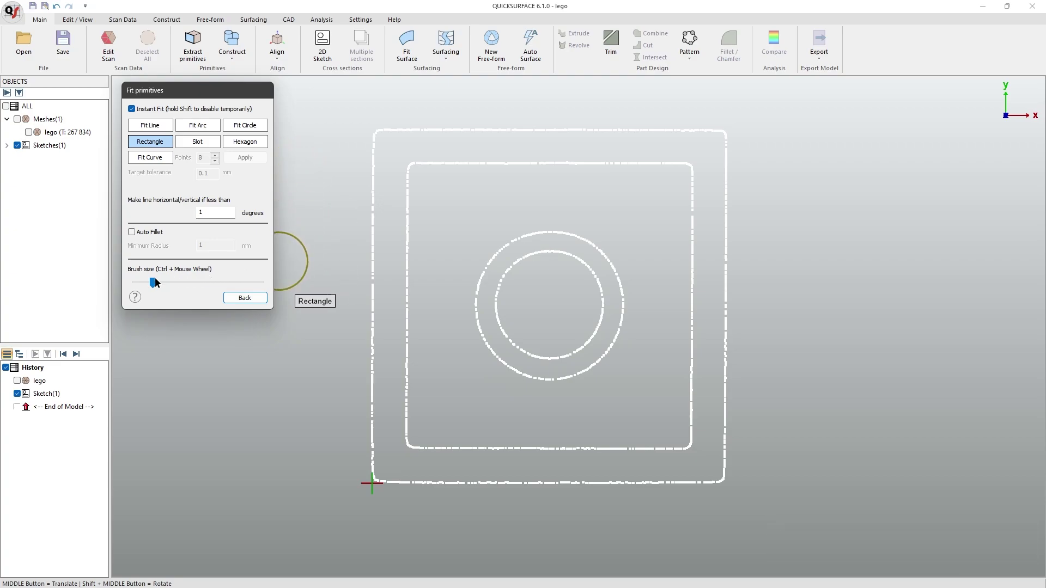
Step: Enlarge the brush, select the outer square's points, undo the first fit and reselect them
{"action": "mouse_move", "coordinate": [155, 282]}
{"action": "left_mouse_down"}
{"action": "mouse_move", "coordinate": [224, 282]}
{"action": "mouse_move", "coordinate": [175, 283]}
{"action": "left_mouse_up"}
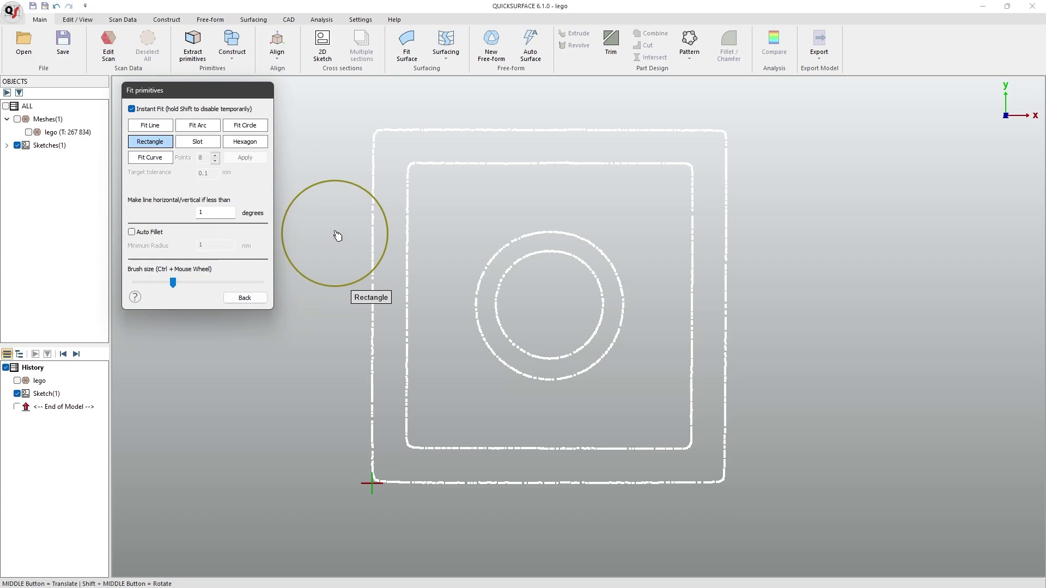
{"action": "mouse_move", "coordinate": [341, 171]}
{"action": "left_mouse_down"}
{"action": "mouse_move", "coordinate": [335, 149]}
{"action": "mouse_move", "coordinate": [342, 283]}
{"action": "left_mouse_up"}
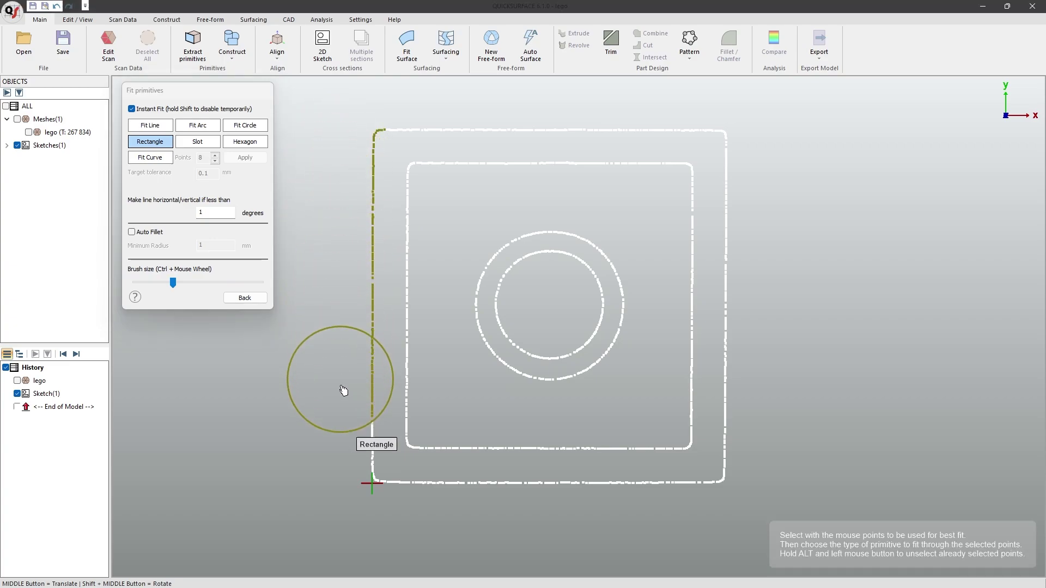
{"action": "mouse_move", "coordinate": [343, 391]}
{"action": "left_mouse_down"}
{"action": "mouse_move", "coordinate": [344, 487]}
{"action": "mouse_move", "coordinate": [354, 497]}
{"action": "mouse_move", "coordinate": [622, 521]}
{"action": "mouse_move", "coordinate": [717, 523]}
{"action": "mouse_move", "coordinate": [752, 497]}
{"action": "mouse_move", "coordinate": [775, 403]}
{"action": "mouse_move", "coordinate": [755, 108]}
{"action": "mouse_move", "coordinate": [388, 95]}
{"action": "left_mouse_up"}
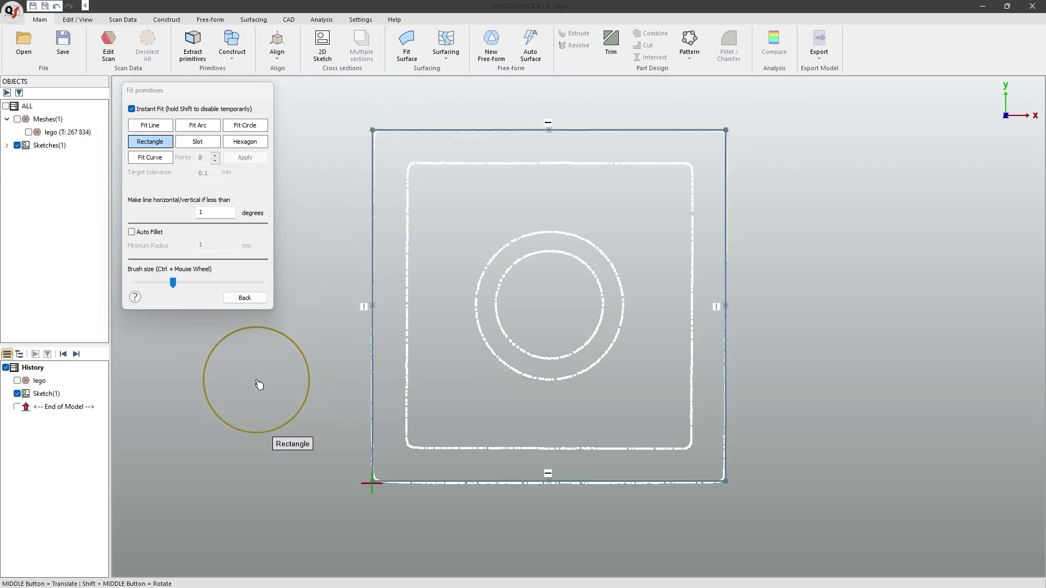
{"action": "key", "text": "ctrl+z"}
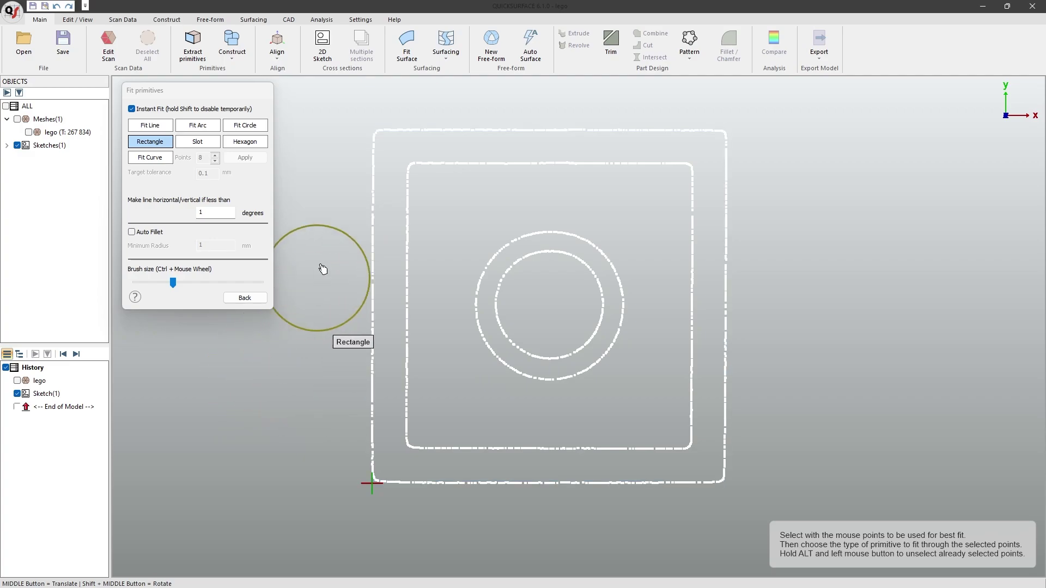
{"action": "mouse_move", "coordinate": [336, 144]}
{"action": "left_mouse_down"}
{"action": "mouse_move", "coordinate": [329, 236]}
{"action": "mouse_move", "coordinate": [342, 479]}
{"action": "mouse_move", "coordinate": [375, 509]}
{"action": "mouse_move", "coordinate": [493, 525]}
{"action": "mouse_move", "coordinate": [647, 525]}
{"action": "mouse_move", "coordinate": [753, 509]}
{"action": "mouse_move", "coordinate": [771, 399]}
{"action": "mouse_move", "coordinate": [766, 144]}
{"action": "mouse_move", "coordinate": [754, 103]}
{"action": "mouse_move", "coordinate": [499, 89]}
{"action": "mouse_move", "coordinate": [362, 107]}
{"action": "left_mouse_up"}
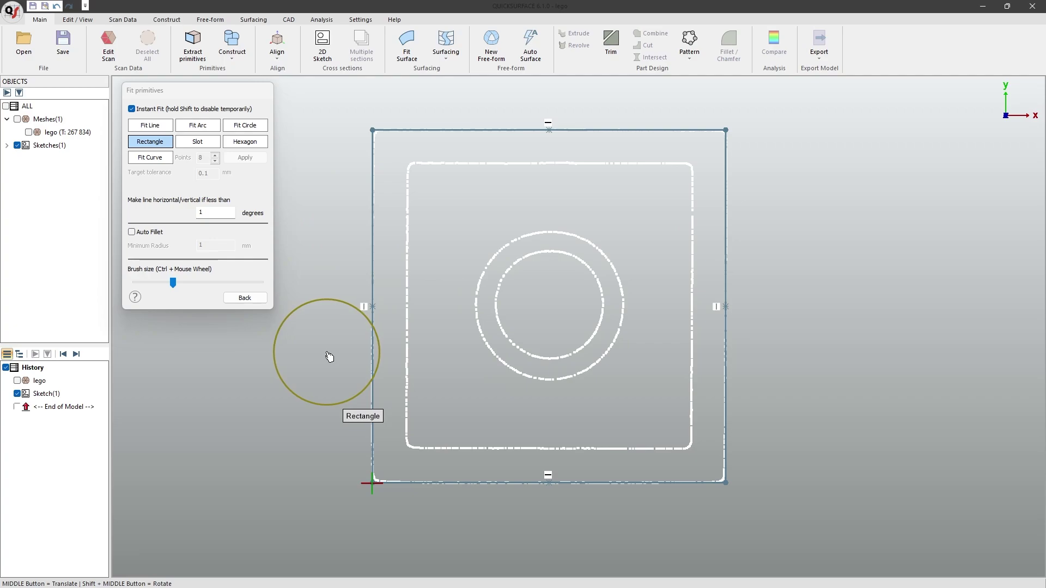
Step: Accept the fitted rectangle and close the sketch editor
{"action": "left_click", "coordinate": [245, 297]}
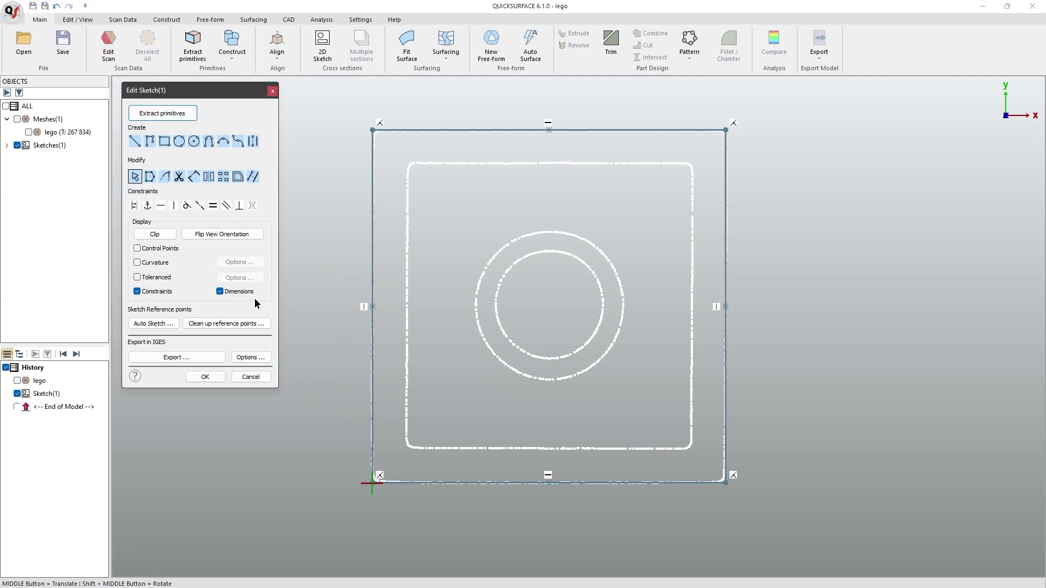
{"action": "left_click", "coordinate": [205, 377]}
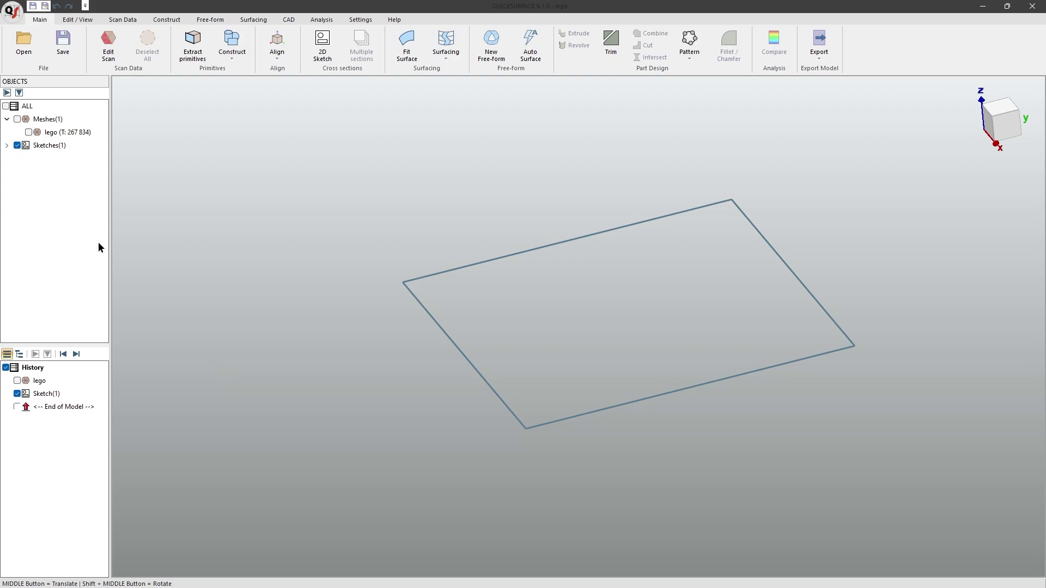
Step: Show the lego mesh again and extrude the rectangle sketch into a solid
{"action": "left_click", "coordinate": [28, 132]}
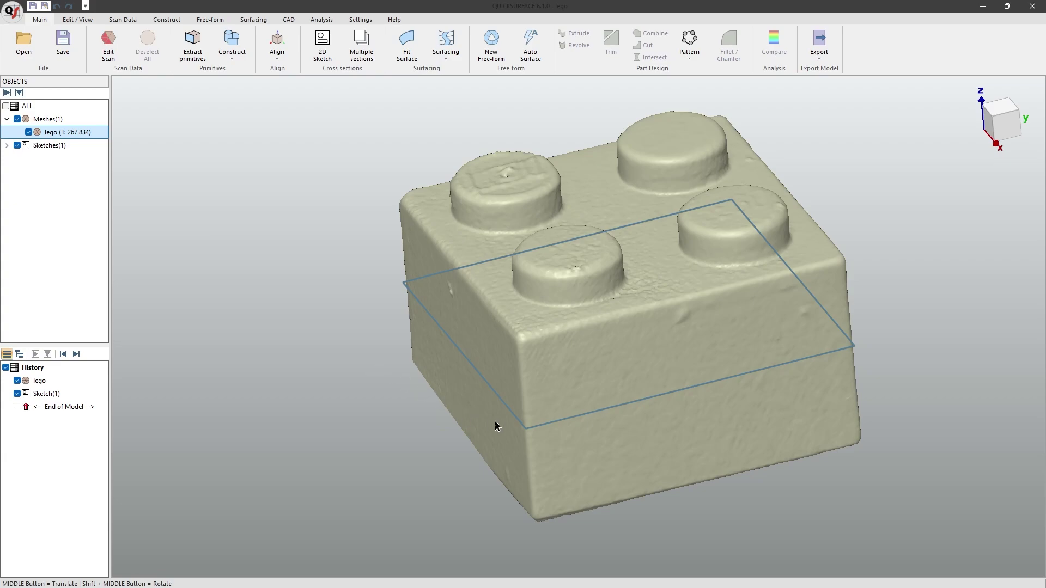
{"action": "left_click", "coordinate": [528, 434]}
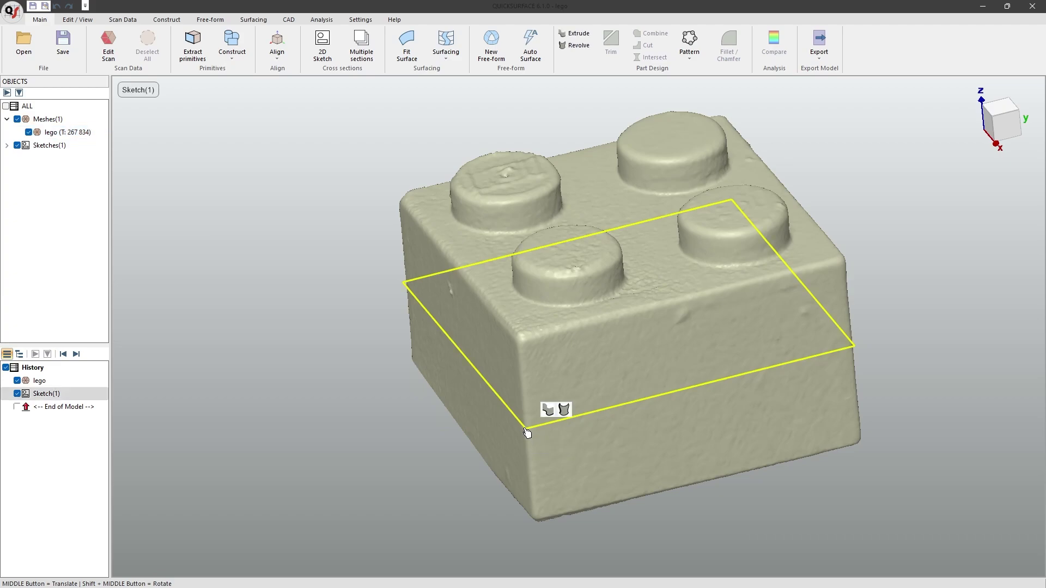
{"action": "left_click", "coordinate": [548, 410]}
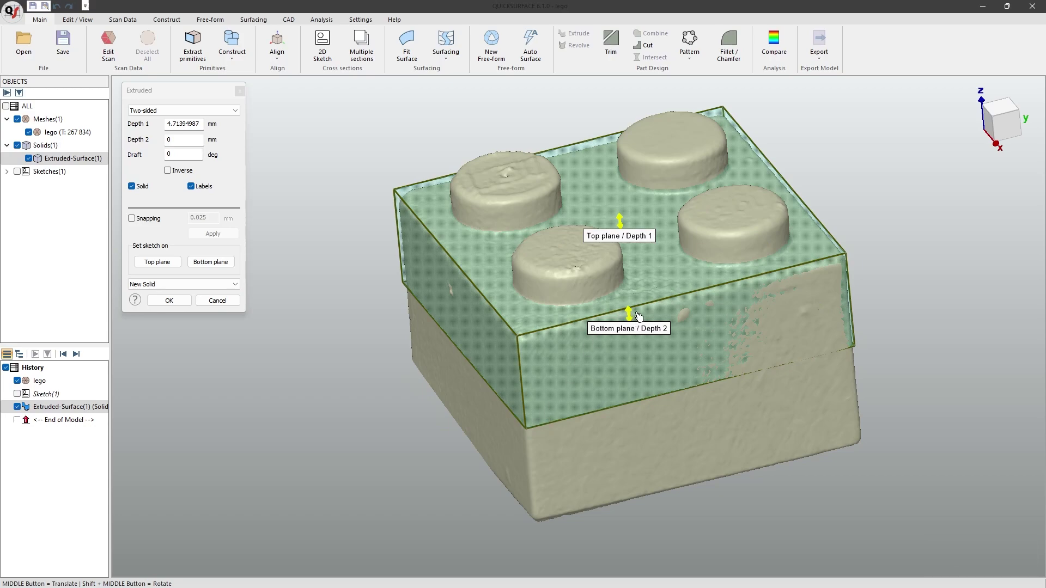
Step: Extend Depth 2 down to the brick's base (3.9885594 mm) and enable snapping
{"action": "left_click_drag", "start_coordinate": [639, 316], "coordinate": [635, 404]}
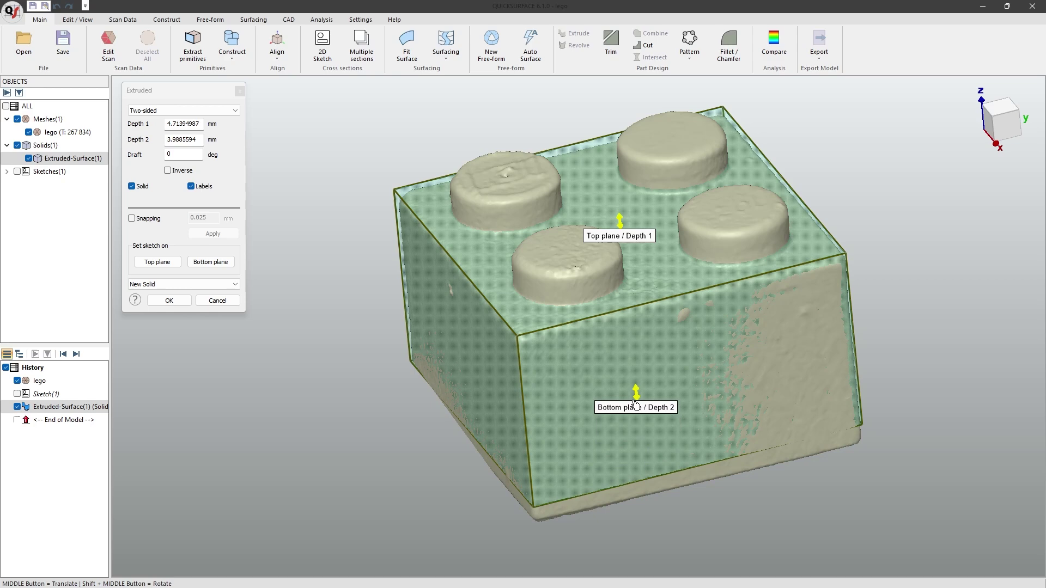
{"action": "middle_click_drag", "start_coordinate": [681, 380], "coordinate": [663, 412], "text": "shift"}
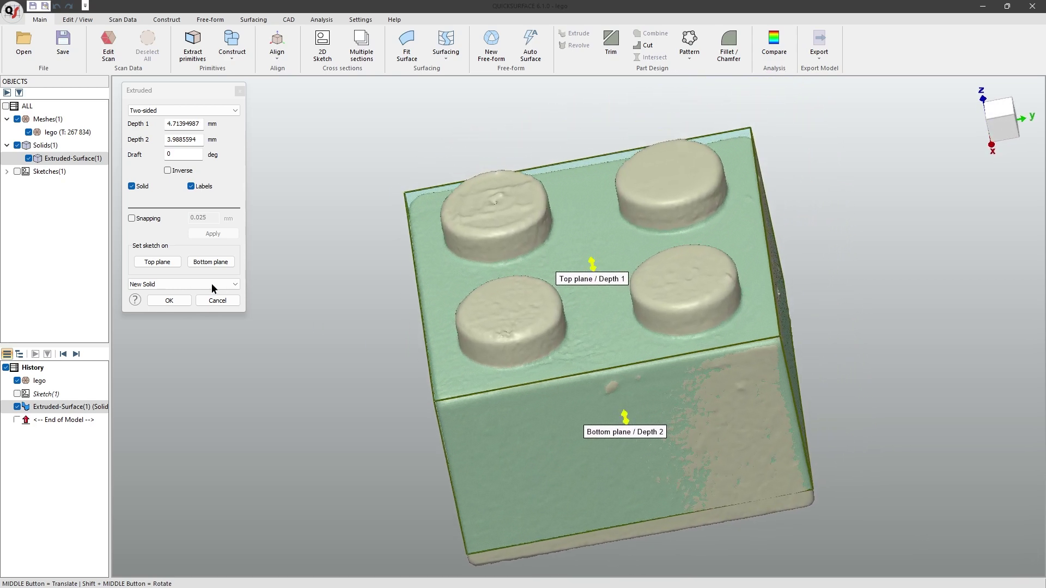
{"action": "left_click", "coordinate": [131, 219]}
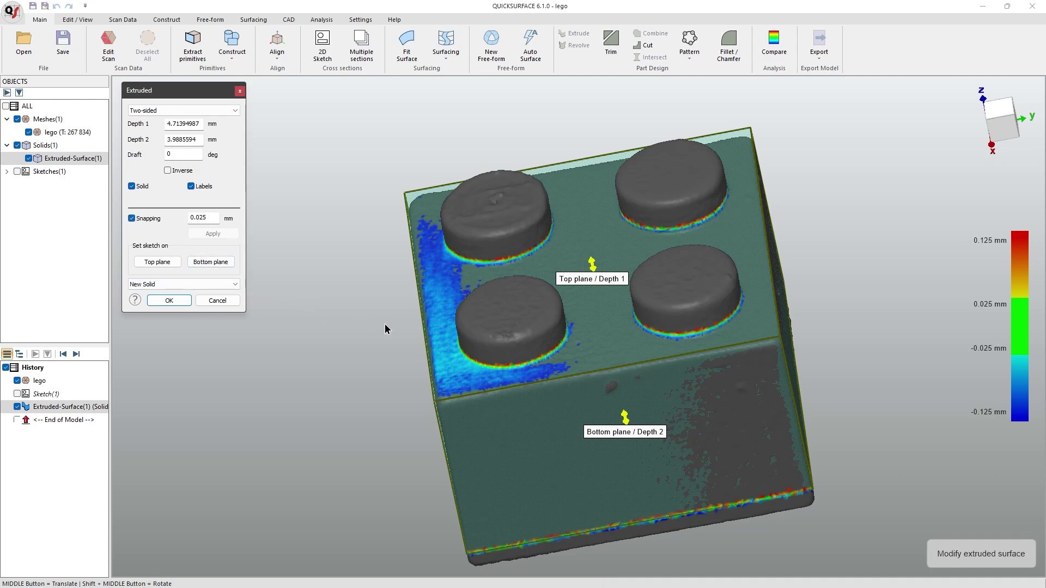
Step: Set snapping tolerance to 0.05 mm and lower Depth 1 to 4.51963806 mm onto the brick top
{"action": "middle_click_drag", "start_coordinate": [378, 334], "coordinate": [404, 302], "text": "shift"}
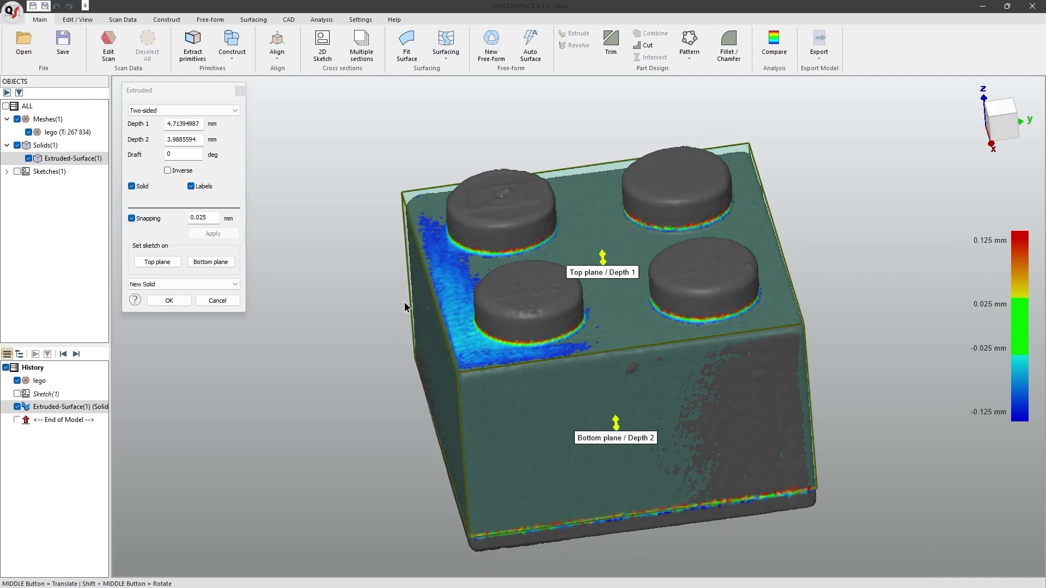
{"action": "double_click", "coordinate": [212, 218]}
{"action": "type", "text": "0.05"}
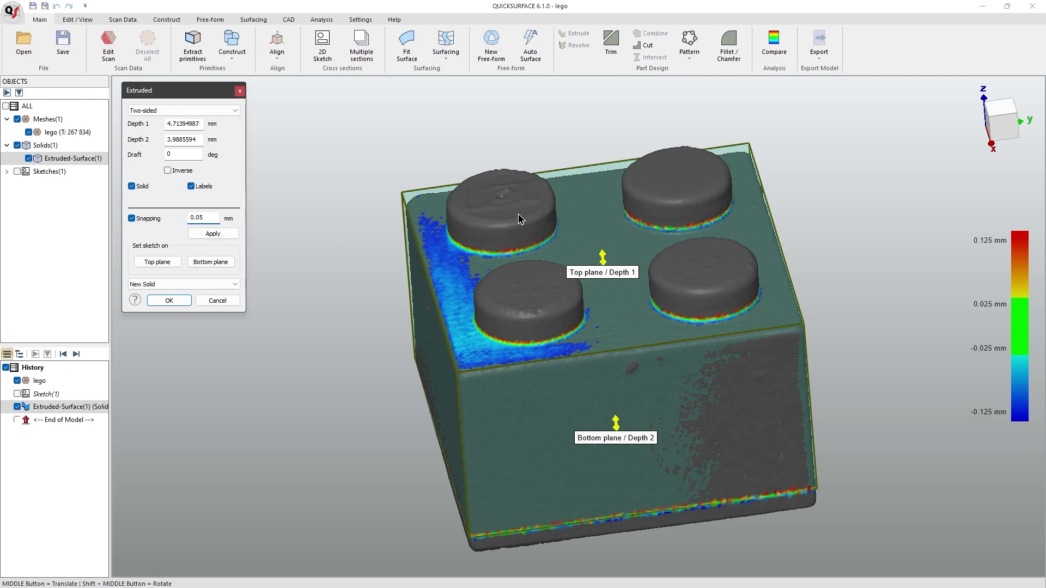
{"action": "key", "text": "Return"}
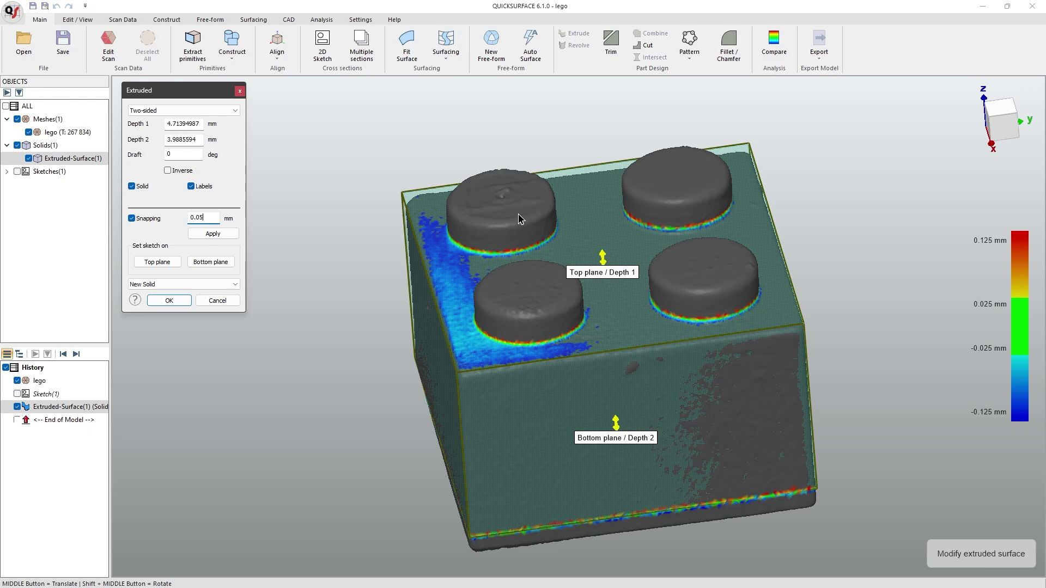
{"action": "left_click", "coordinate": [234, 233]}
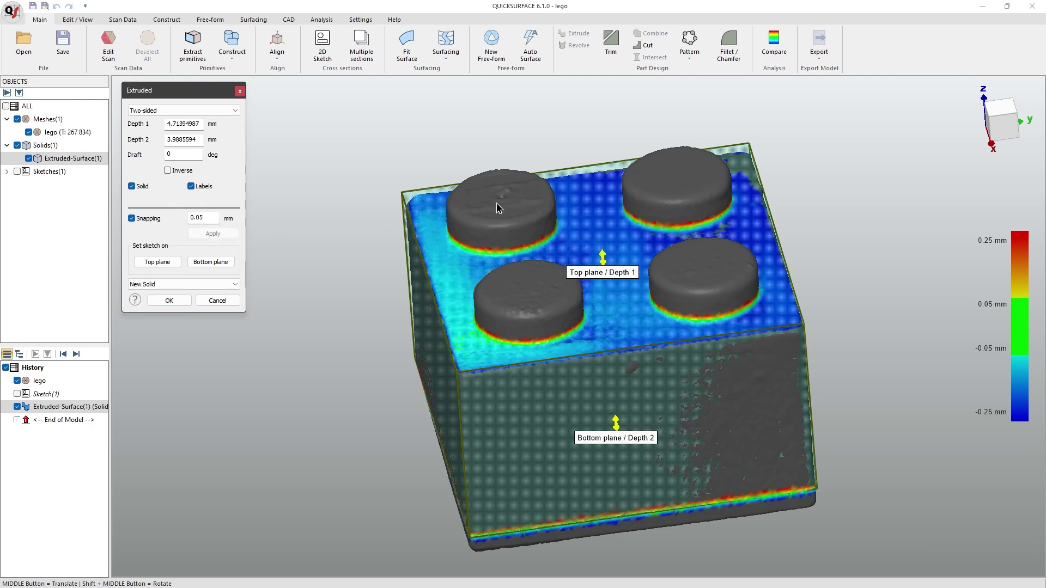
{"action": "left_click", "coordinate": [603, 262]}
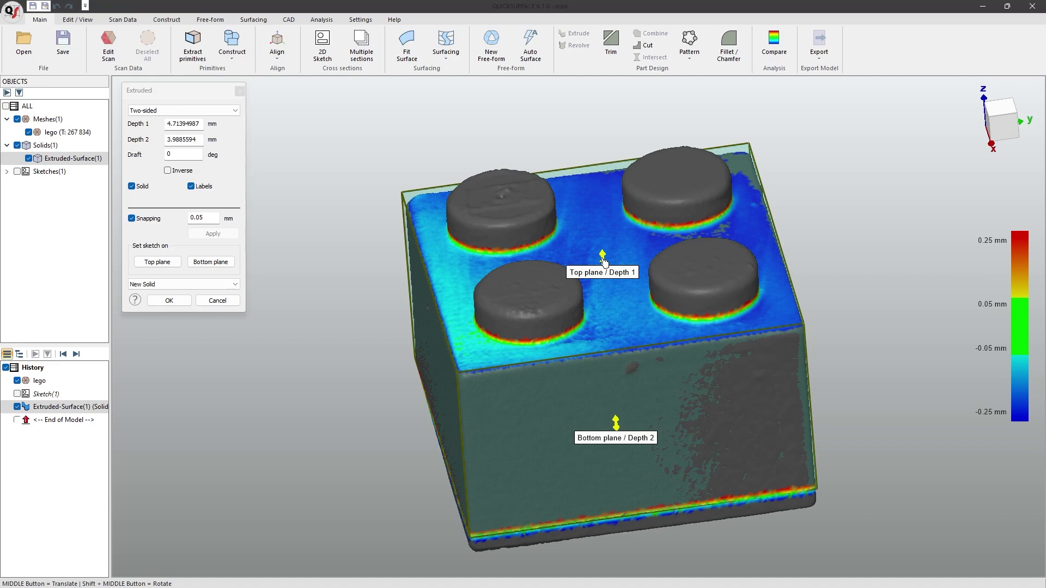
{"action": "mouse_move", "coordinate": [603, 262]}
{"action": "left_mouse_down"}
{"action": "mouse_move", "coordinate": [606, 233]}
{"action": "mouse_move", "coordinate": [594, 259]}
{"action": "mouse_move", "coordinate": [588, 216]}
{"action": "mouse_move", "coordinate": [596, 265]}
{"action": "left_mouse_up"}
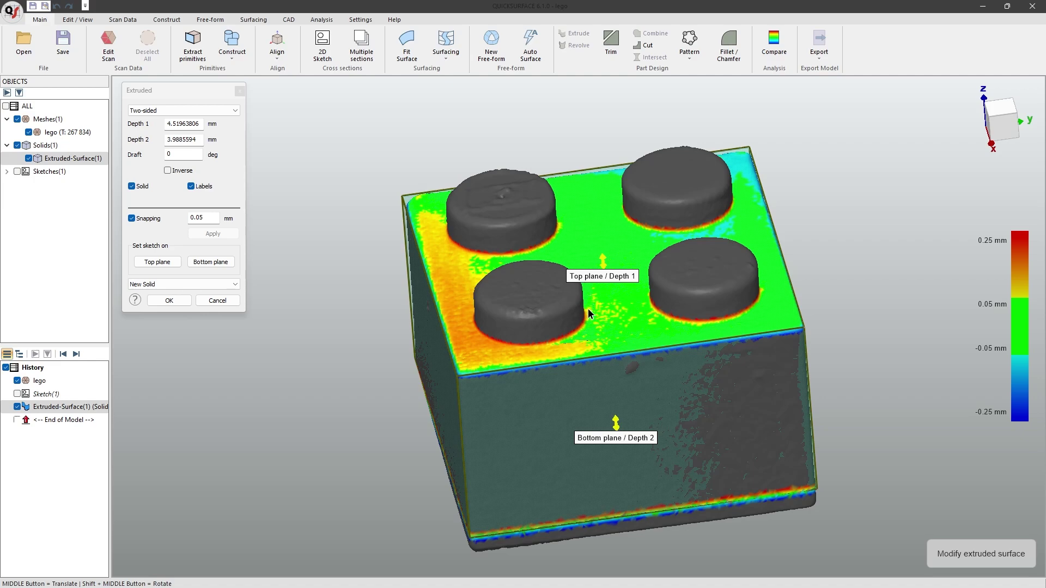
Step: Set the box's two-sided extrusion depths to 4.5196 mm and 5.0034 mm and accept it
{"action": "scroll", "coordinate": [587, 309], "scroll_direction": "up", "scroll_amount": 3}
{"action": "middle_click_drag", "start_coordinate": [587, 309], "coordinate": [543, 333]}
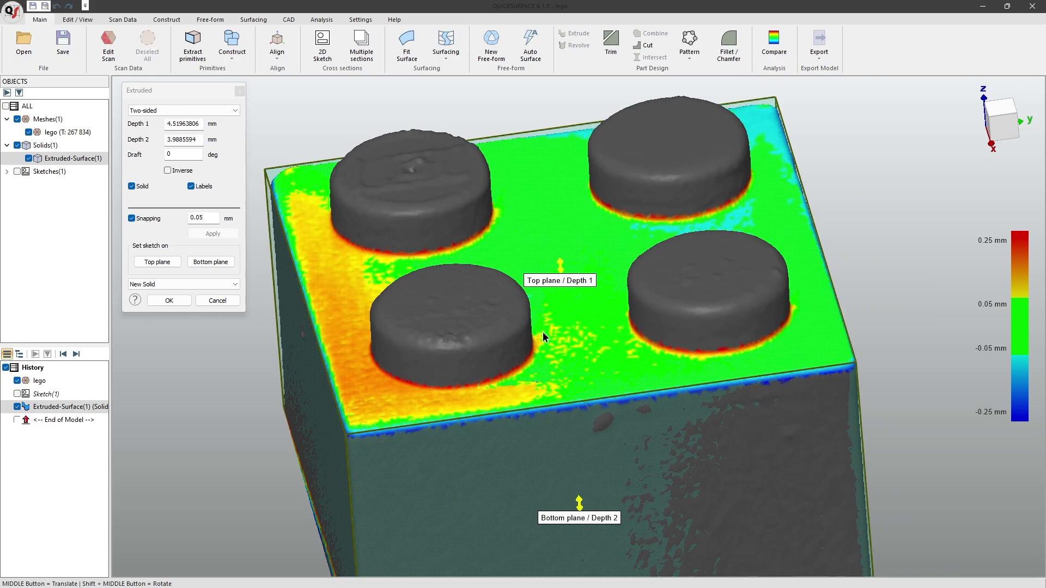
{"action": "middle_click_drag", "start_coordinate": [588, 359], "coordinate": [574, 317], "text": "shift"}
{"action": "left_click_drag", "start_coordinate": [570, 328], "coordinate": [598, 100]}
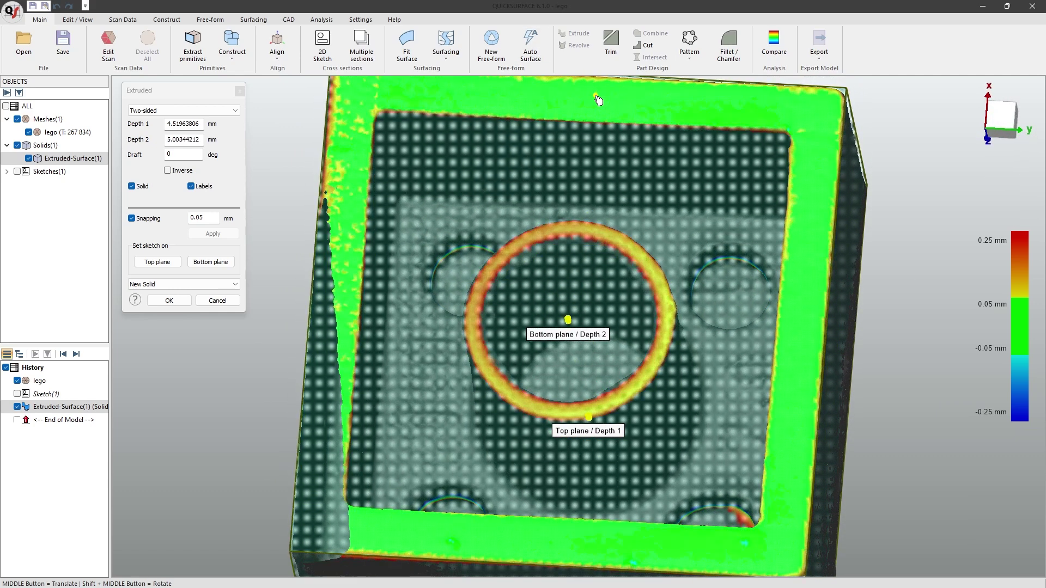
{"action": "middle_click_drag", "start_coordinate": [619, 131], "coordinate": [476, 259], "text": "shift"}
{"action": "left_click", "coordinate": [162, 299]}
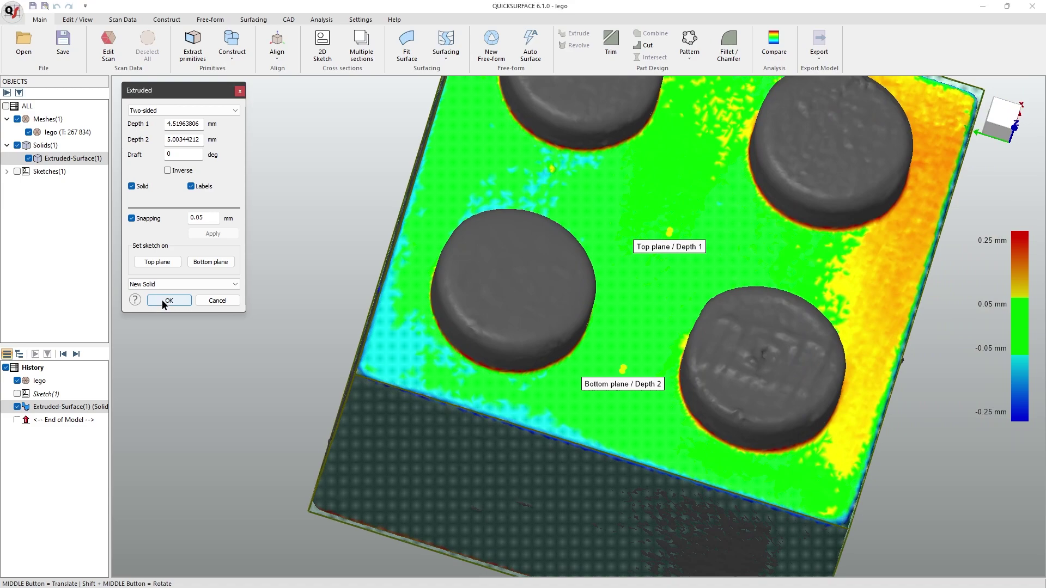
{"action": "left_click", "coordinate": [162, 300]}
{"action": "scroll", "coordinate": [508, 345], "scroll_direction": "down", "scroll_amount": 3}
{"action": "middle_click_drag", "start_coordinate": [507, 346], "coordinate": [570, 345], "text": "shift"}
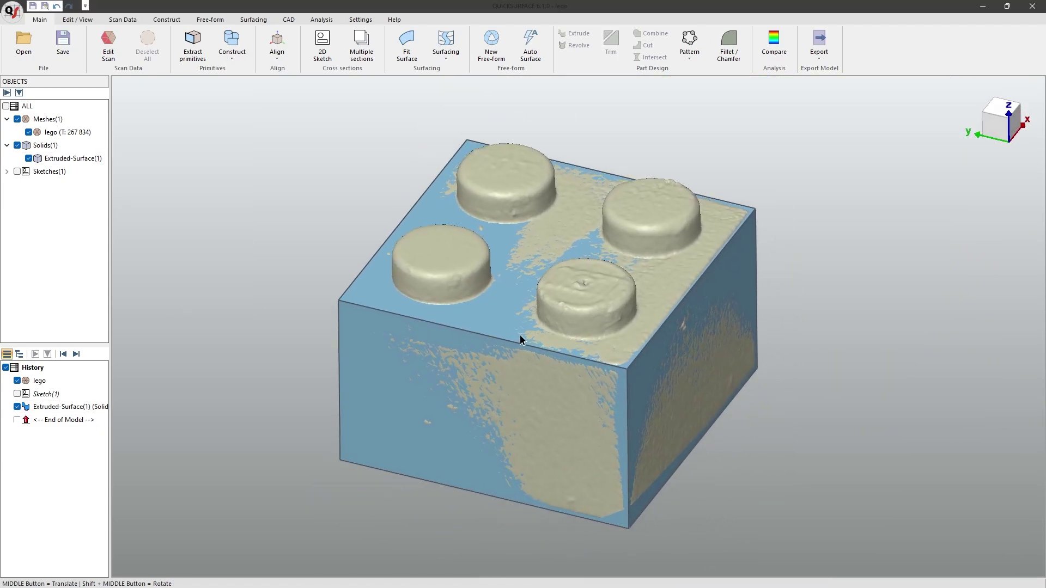
{"action": "left_click", "coordinate": [29, 132]}
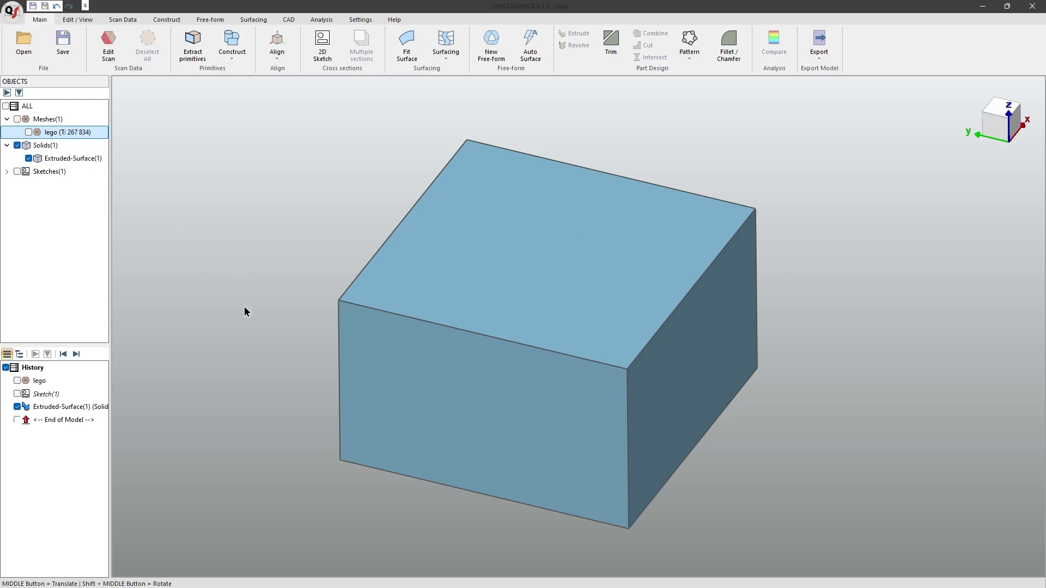
{"action": "mouse_move", "coordinate": [244, 311]}
{"action": "middle_mouse_down", "text": "shift"}
{"action": "mouse_move", "coordinate": [269, 343]}
{"action": "mouse_move", "coordinate": [374, 362]}
{"action": "mouse_move", "coordinate": [280, 401]}
{"action": "mouse_move", "coordinate": [206, 360]}
{"action": "middle_mouse_up", "text": "shift"}
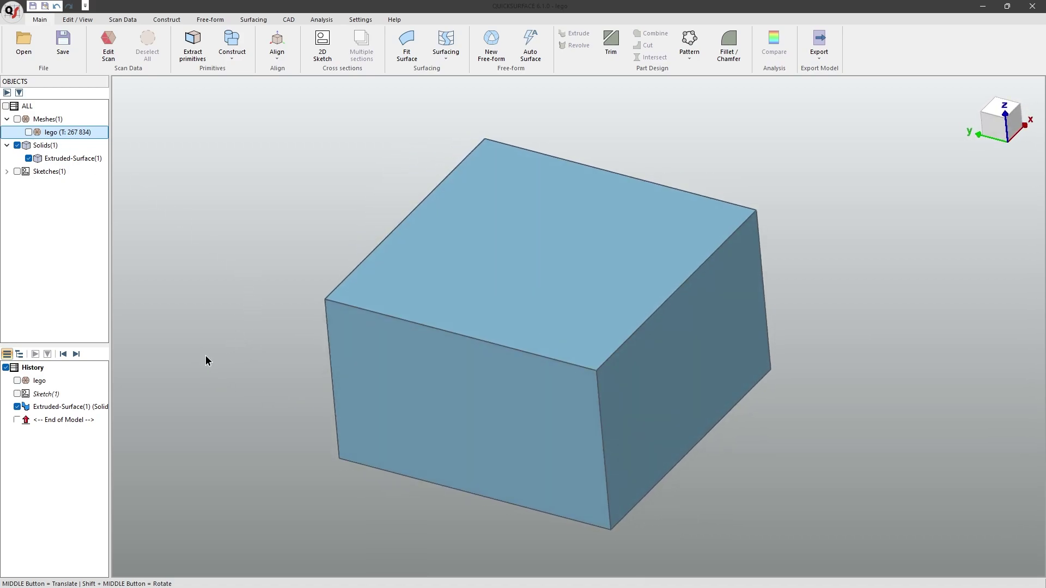
{"action": "left_click", "coordinate": [29, 133]}
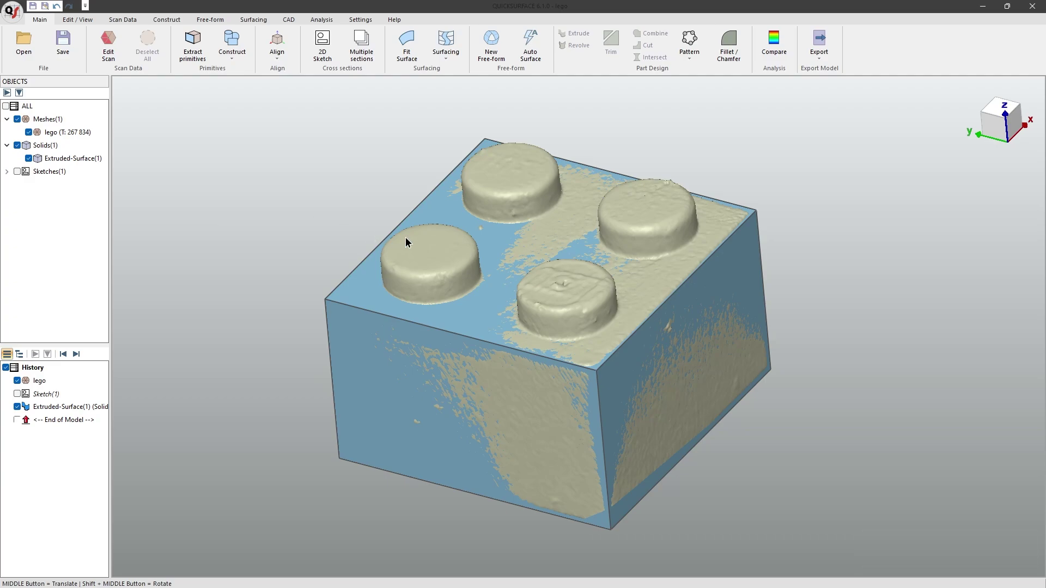
{"action": "left_click", "coordinate": [489, 276]}
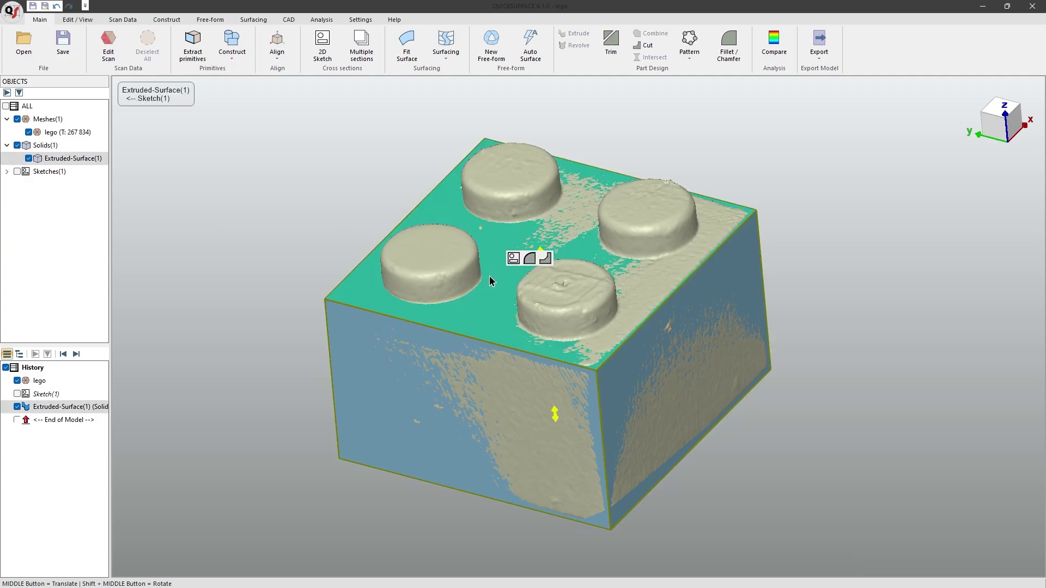
Step: Create a sketch on the box top face offset by 1 mm, slicing the four stud outlines
{"action": "left_click", "coordinate": [512, 261]}
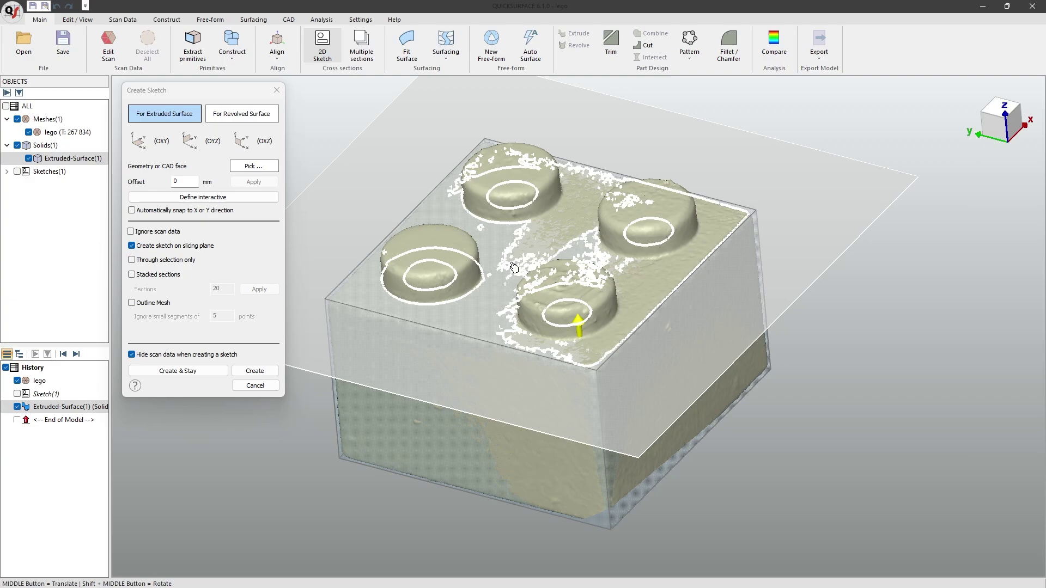
{"action": "left_click_drag", "start_coordinate": [574, 329], "coordinate": [581, 312]}
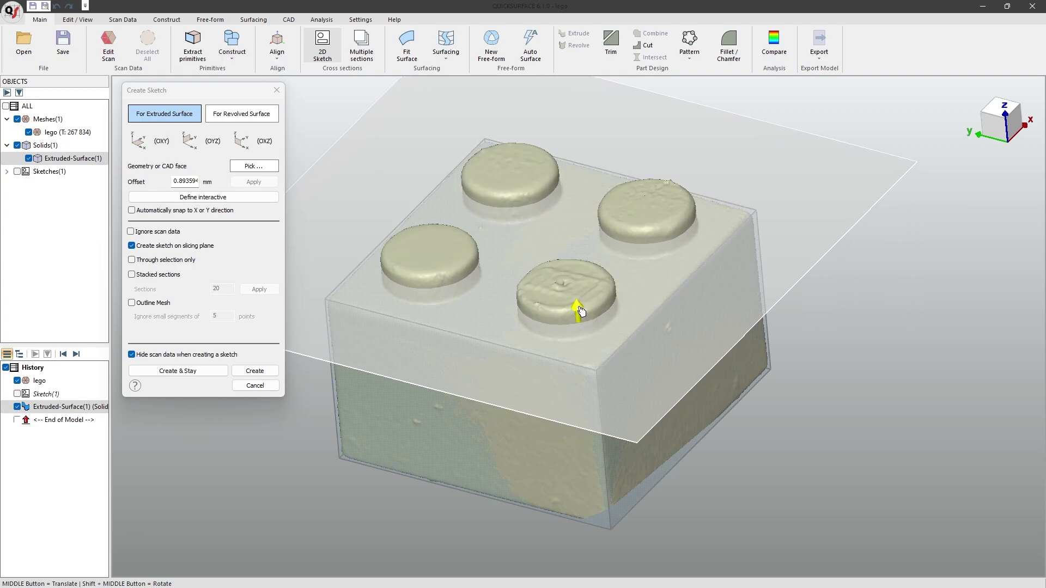
{"action": "left_click", "coordinate": [190, 182]}
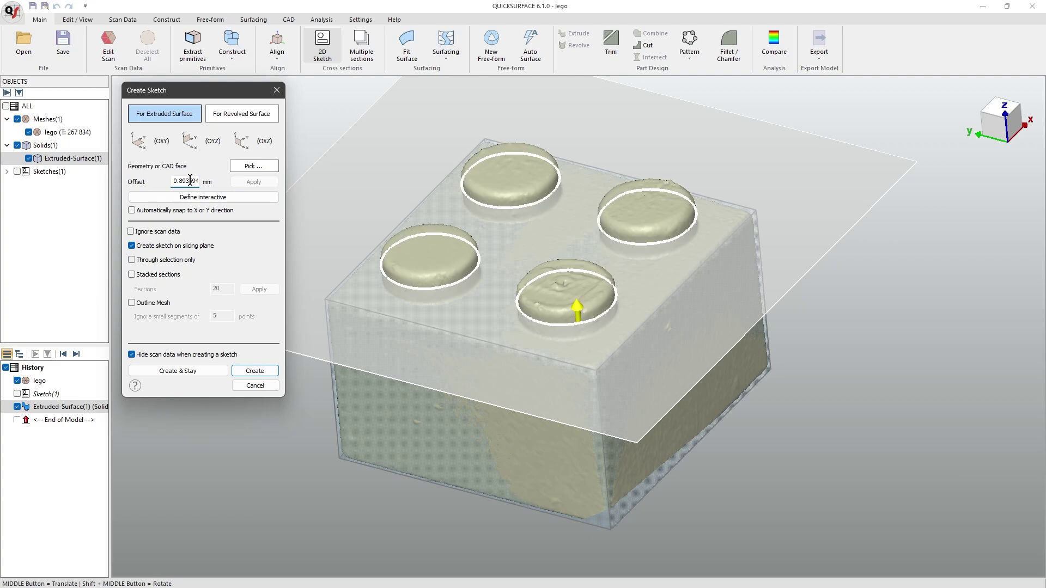
{"action": "double_click", "coordinate": [190, 182]}
{"action": "type", "text": "1"}
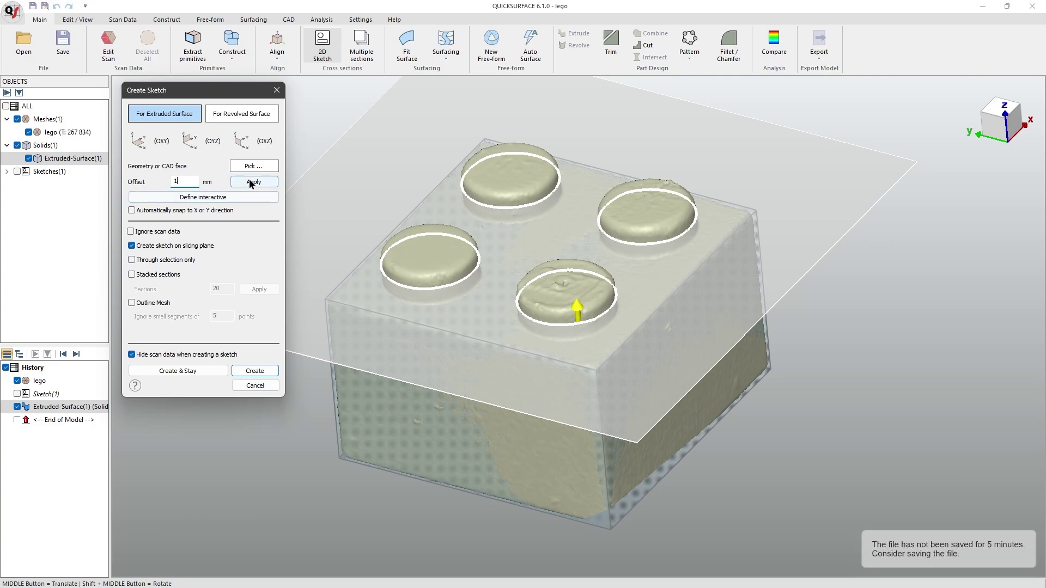
{"action": "left_click", "coordinate": [250, 180]}
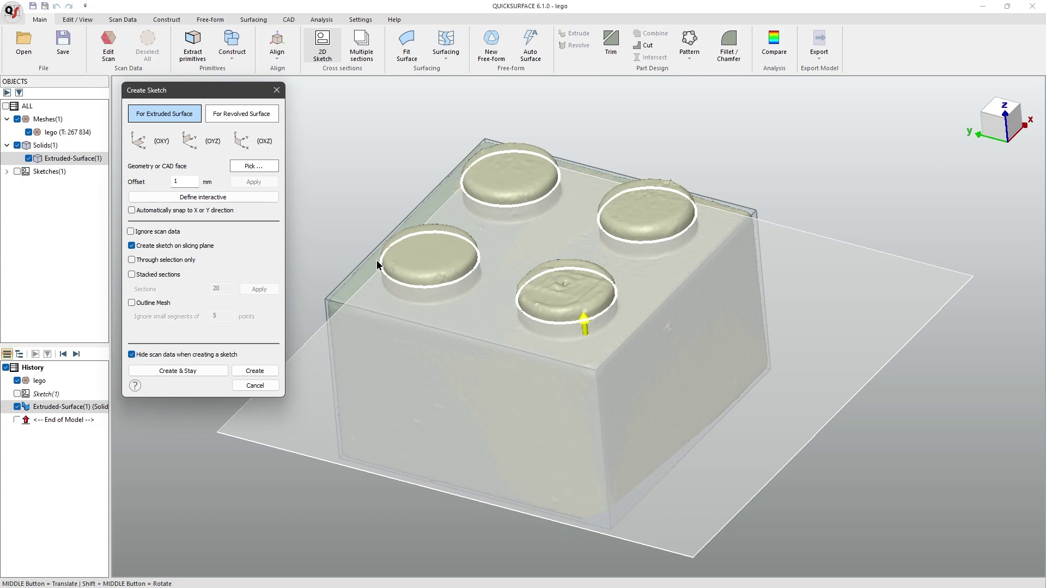
{"action": "left_click", "coordinate": [242, 370]}
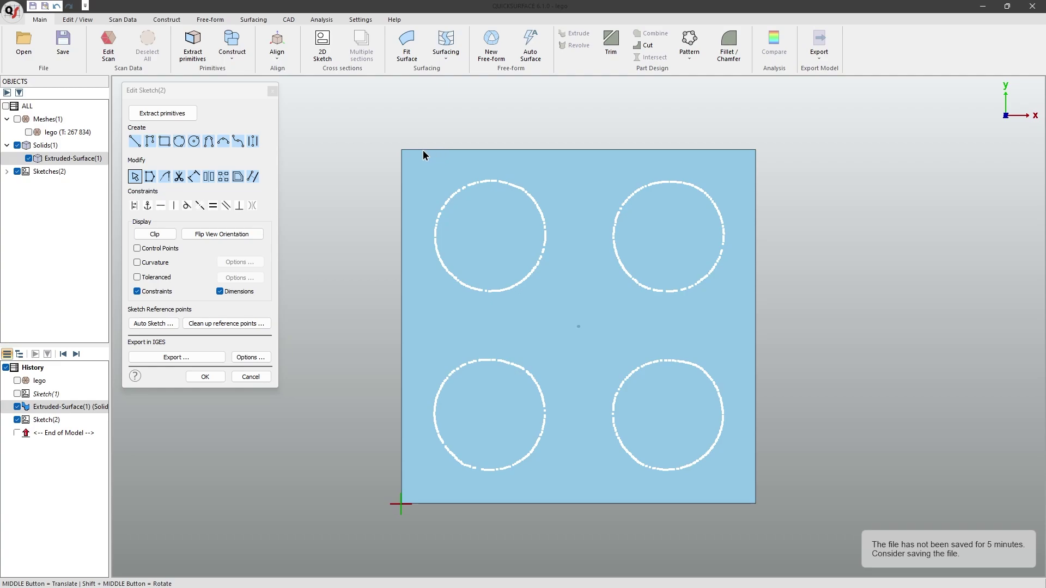
Step: Fit a circle to the top-left stud outline and select it
{"action": "left_click", "coordinate": [178, 112]}
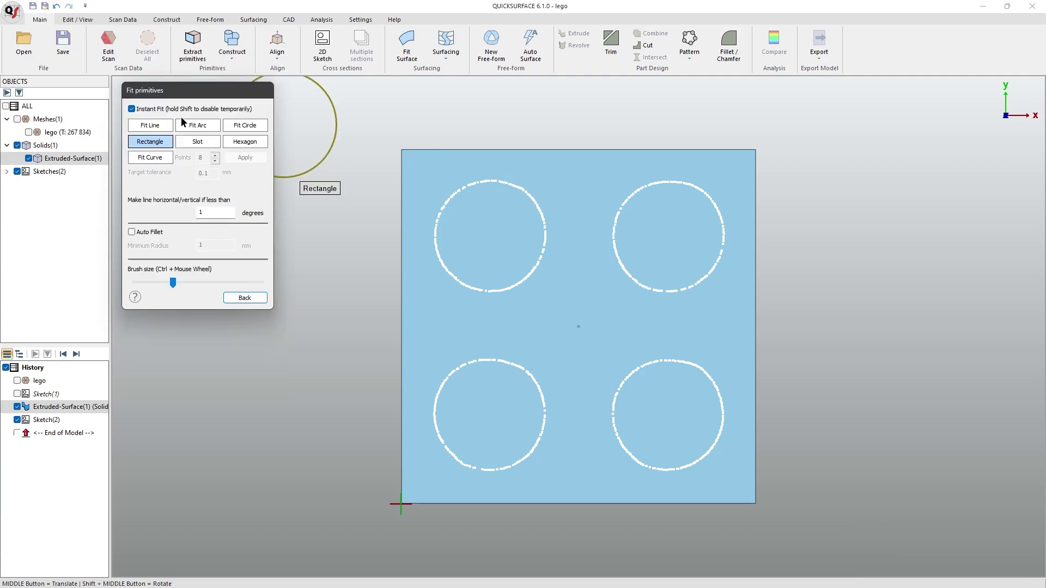
{"action": "left_click", "coordinate": [243, 125]}
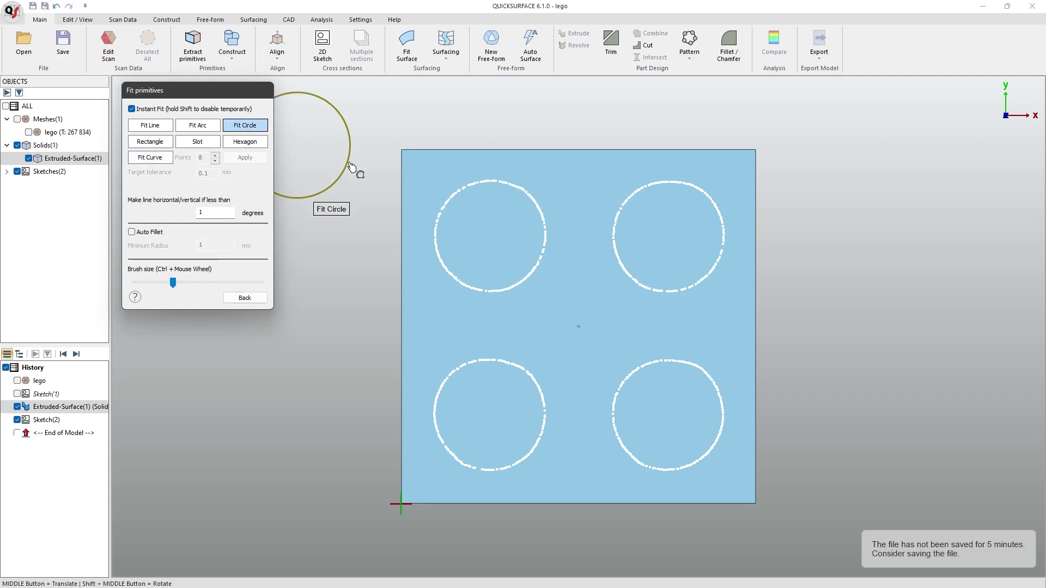
{"action": "left_click", "coordinate": [509, 223]}
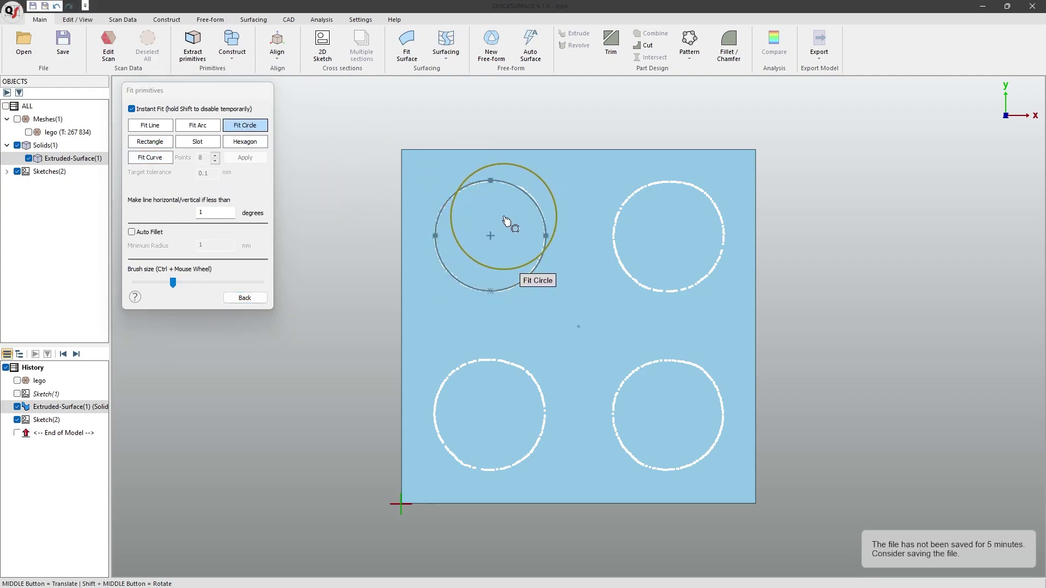
{"action": "left_click", "coordinate": [236, 298]}
{"action": "left_click", "coordinate": [447, 212]}
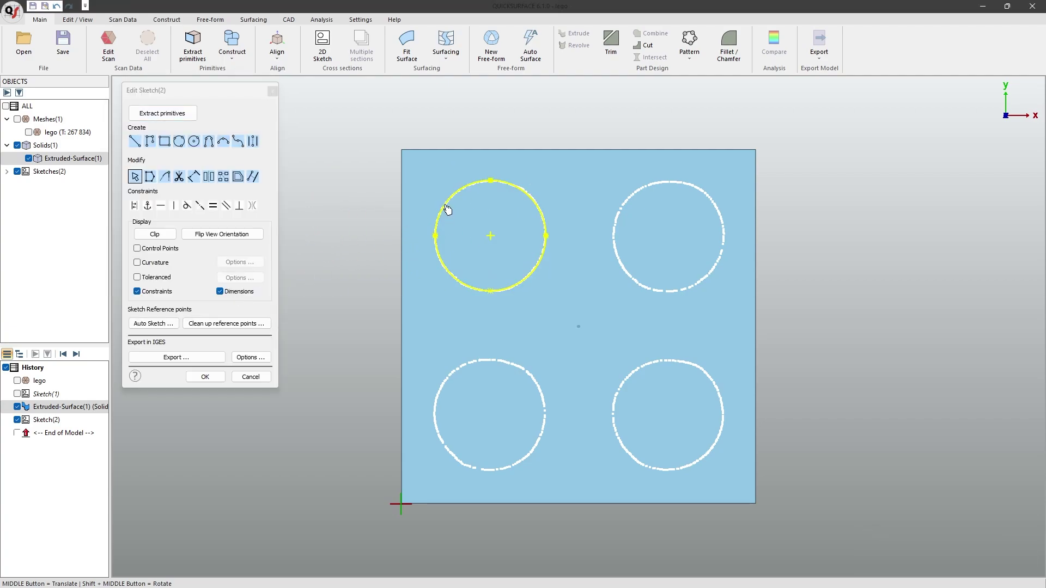
Step: Duplicate the circle 2×2 with 7.9 mm X spacing and flipped 7.9 mm Y spacing
{"action": "left_click", "coordinate": [221, 176]}
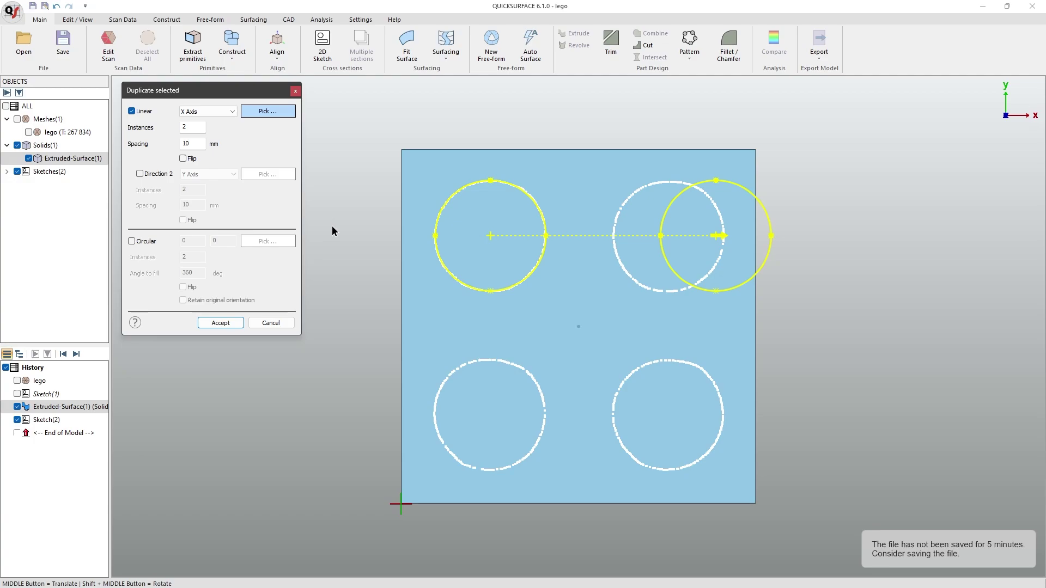
{"action": "left_click_drag", "start_coordinate": [717, 236], "coordinate": [670, 235]}
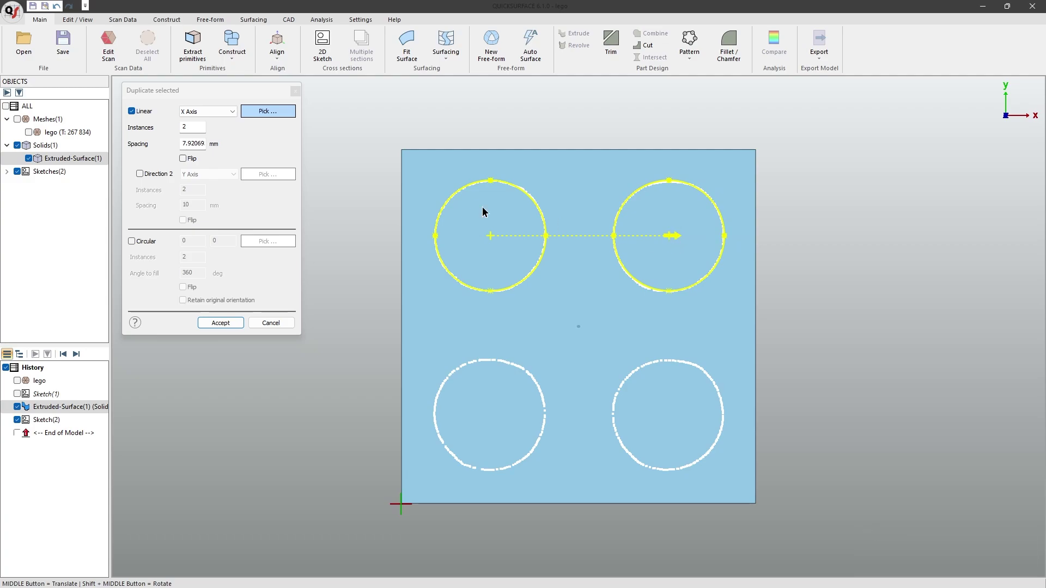
{"action": "double_click", "coordinate": [193, 143]}
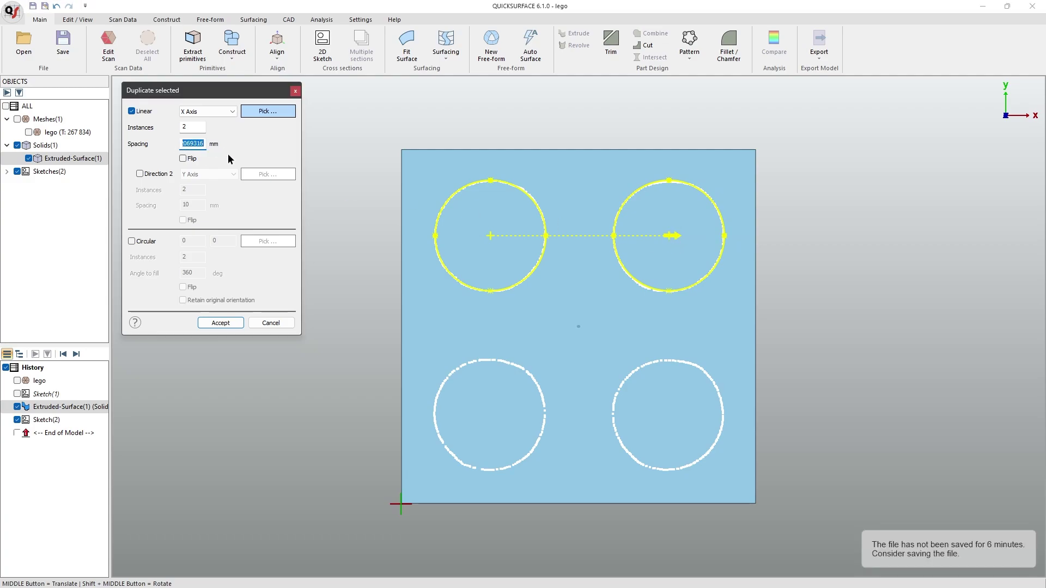
{"action": "type", "text": "7.9"}
{"action": "key", "text": "Tab"}
{"action": "left_click", "coordinate": [139, 173]}
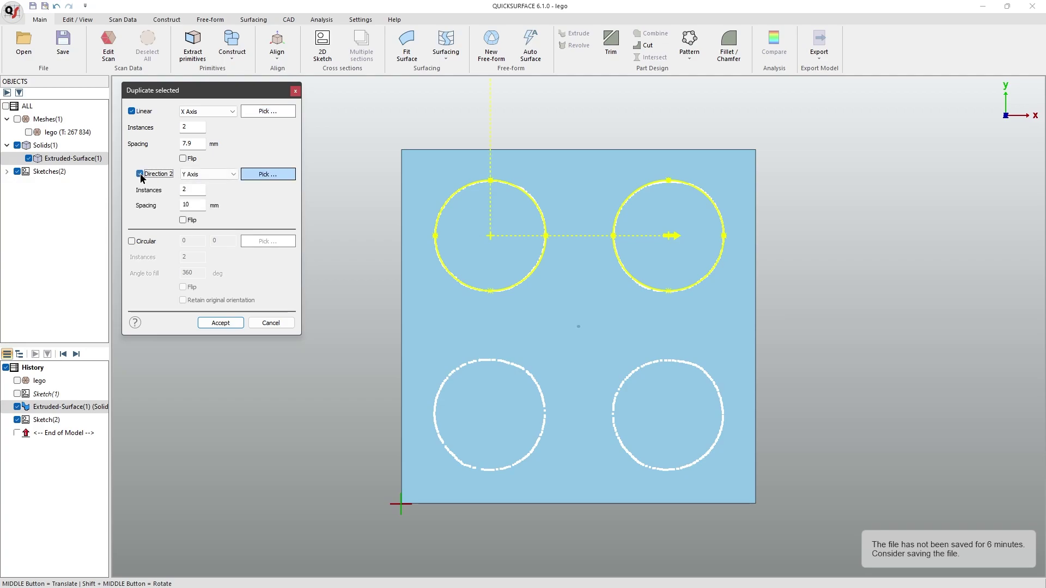
{"action": "left_click", "coordinate": [185, 220]}
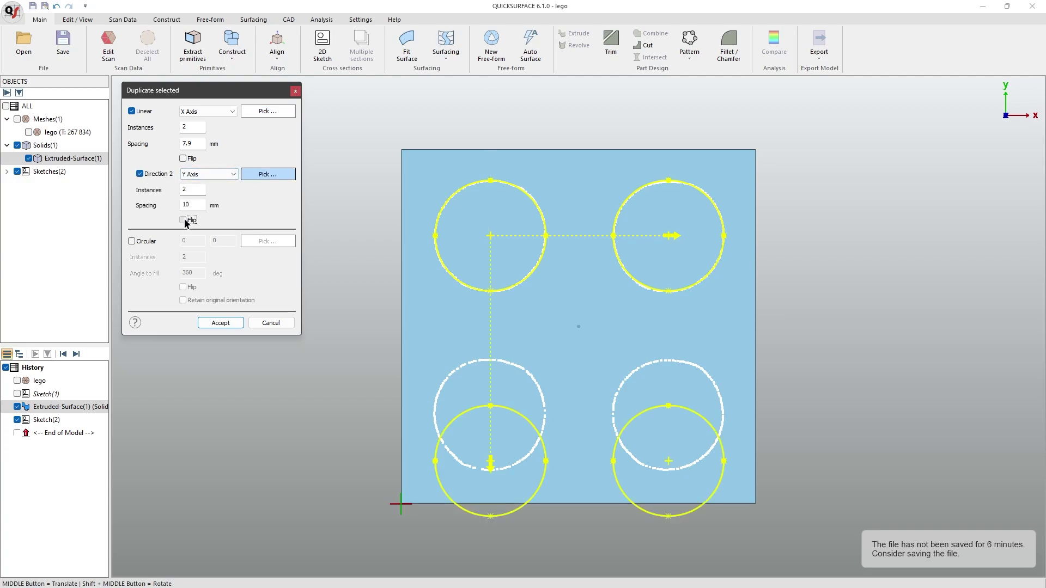
{"action": "double_click", "coordinate": [191, 204]}
{"action": "type", "text": "7.9"}
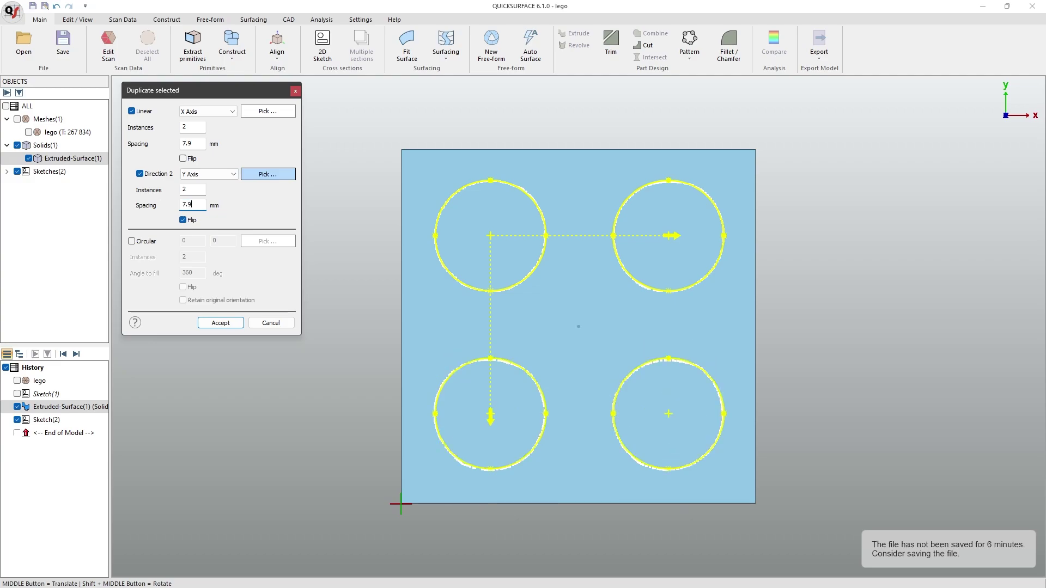
{"action": "key", "text": "Tab"}
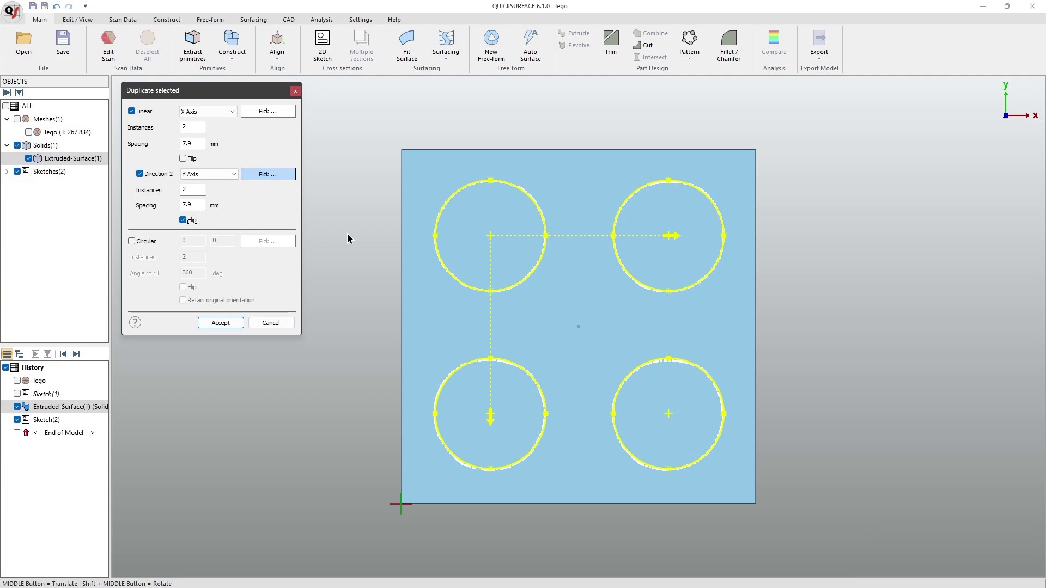
Step: Accept the 2×2 circle pattern, finish Sketch(2), and select its stud circles
{"action": "left_click", "coordinate": [220, 323]}
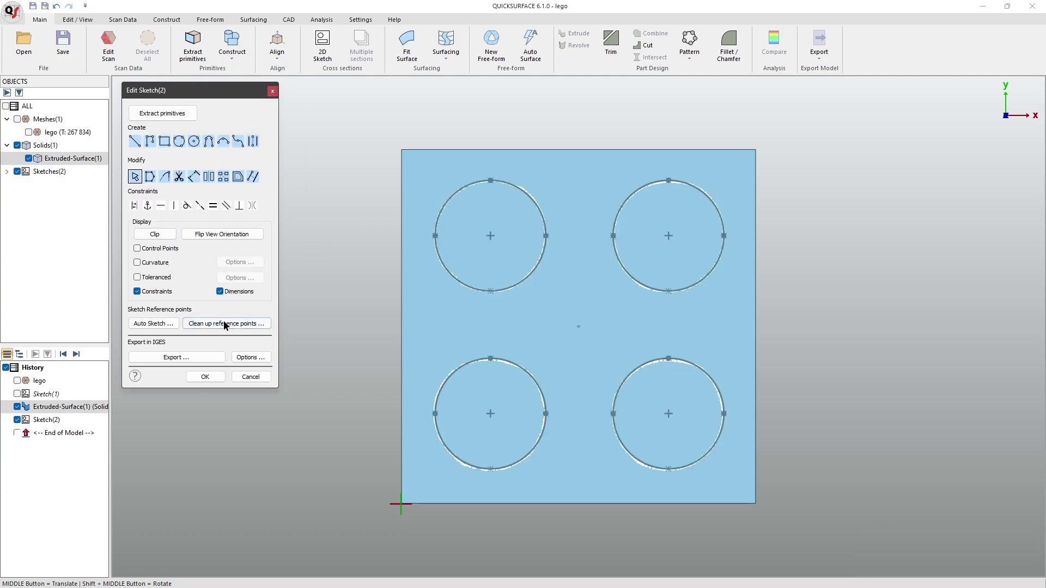
{"action": "left_click", "coordinate": [205, 377]}
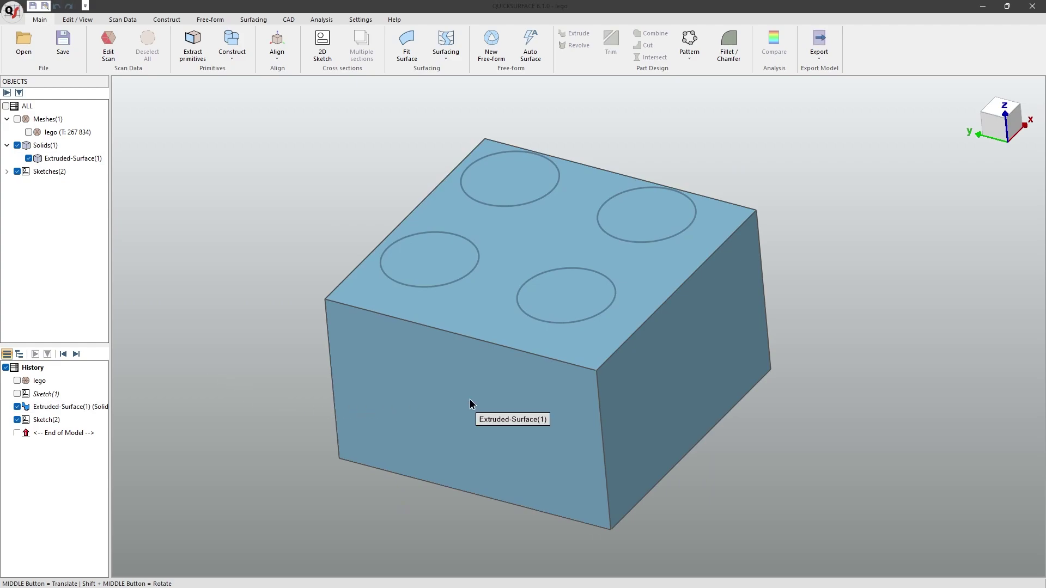
{"action": "left_click", "coordinate": [468, 276]}
Step: Extrude the stud circles two-sided, about 0.73 mm to the stud tops and 6.52 mm into the brick
{"action": "left_click", "coordinate": [491, 255]}
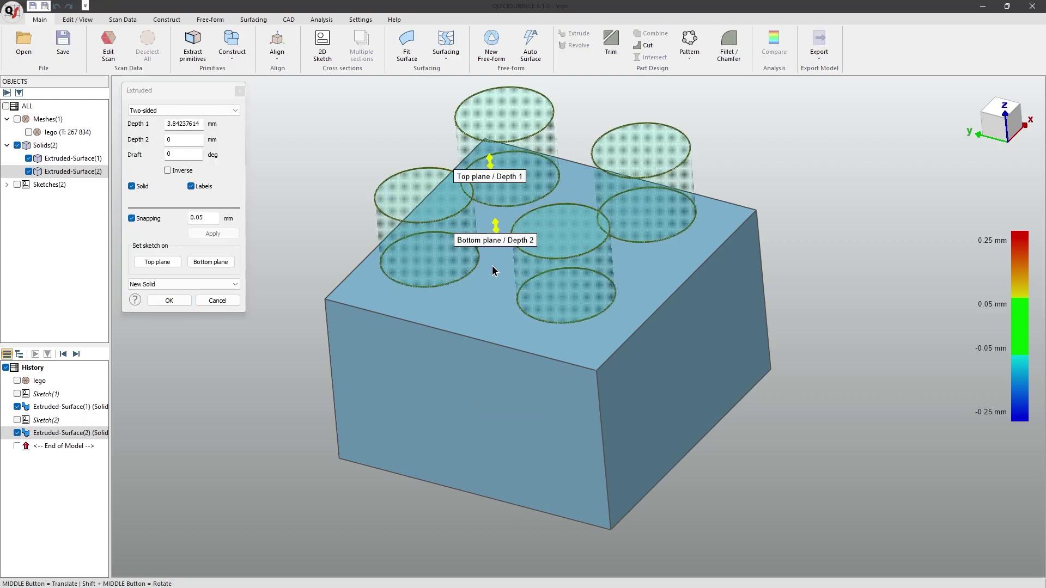
{"action": "left_click", "coordinate": [28, 131]}
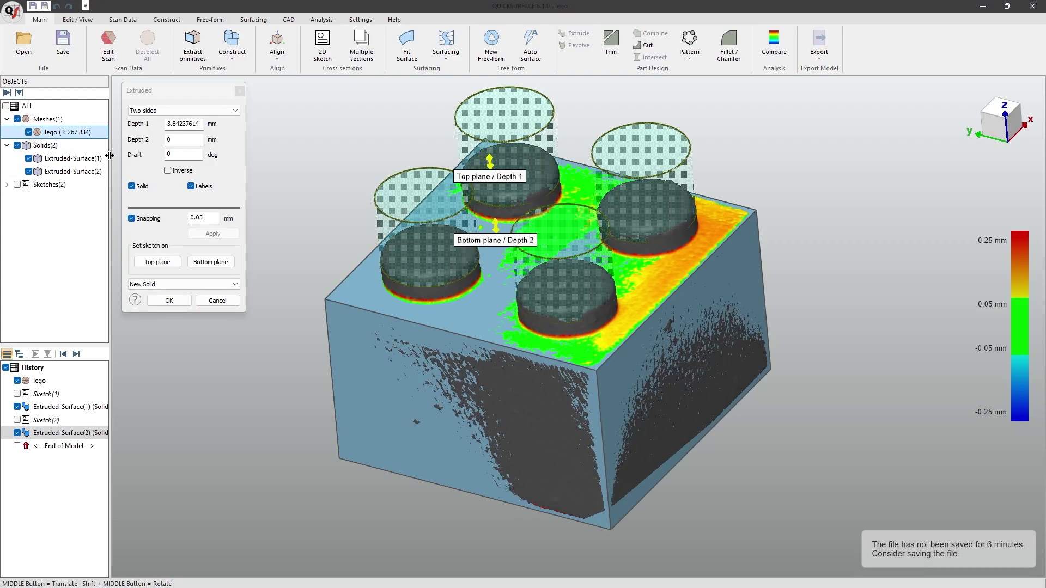
{"action": "left_click_drag", "start_coordinate": [490, 161], "coordinate": [499, 178]}
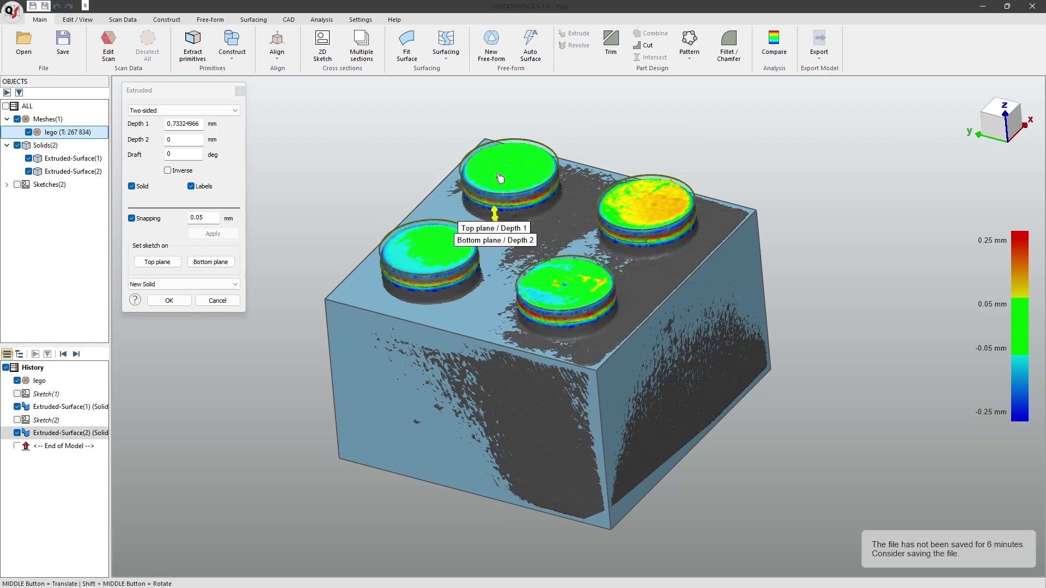
{"action": "middle_click_drag", "start_coordinate": [500, 178], "coordinate": [374, 250], "text": "shift"}
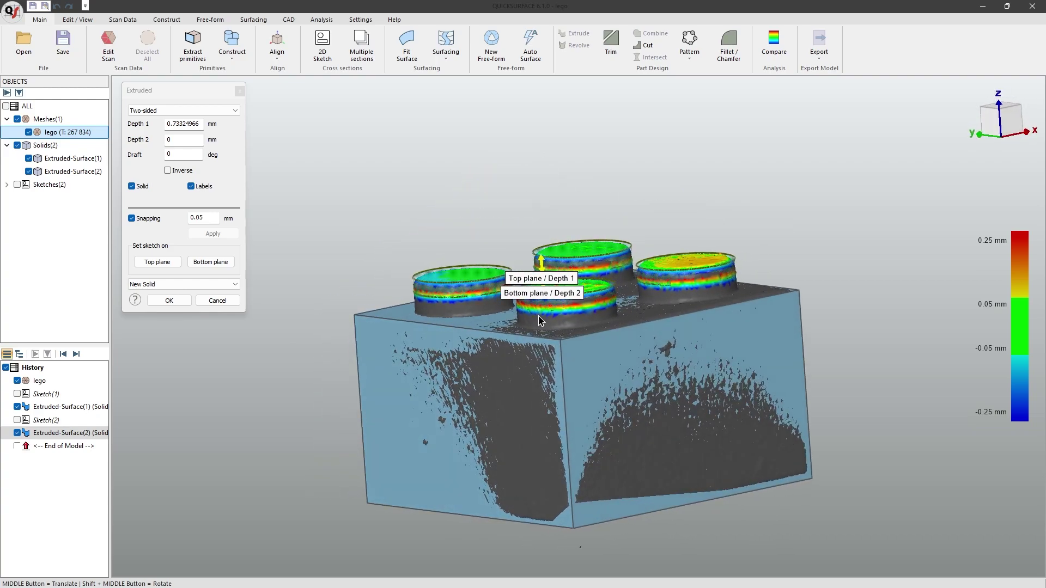
{"action": "middle_click_drag", "start_coordinate": [542, 321], "coordinate": [386, 329], "text": "shift"}
{"action": "left_click_drag", "start_coordinate": [500, 262], "coordinate": [512, 402]}
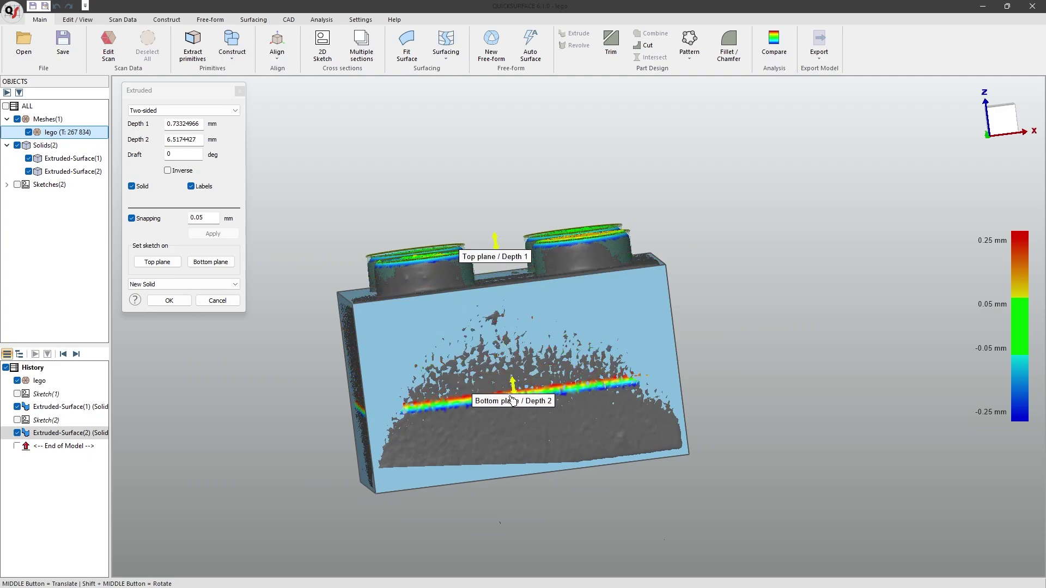
{"action": "middle_click_drag", "start_coordinate": [512, 402], "coordinate": [486, 345], "text": "shift"}
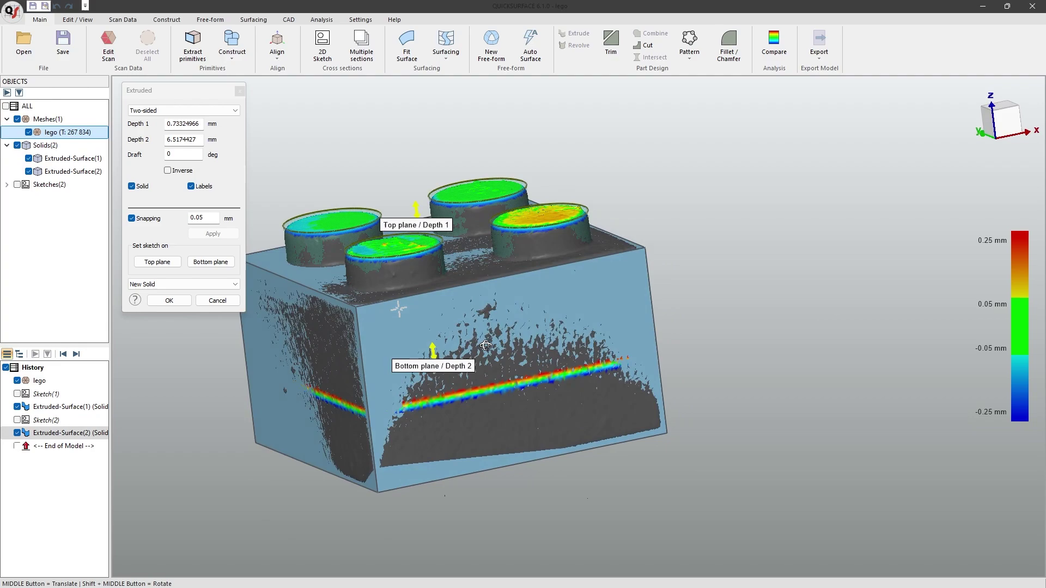
{"action": "left_click", "coordinate": [179, 302]}
{"action": "middle_click_drag", "start_coordinate": [274, 215], "coordinate": [433, 271]}
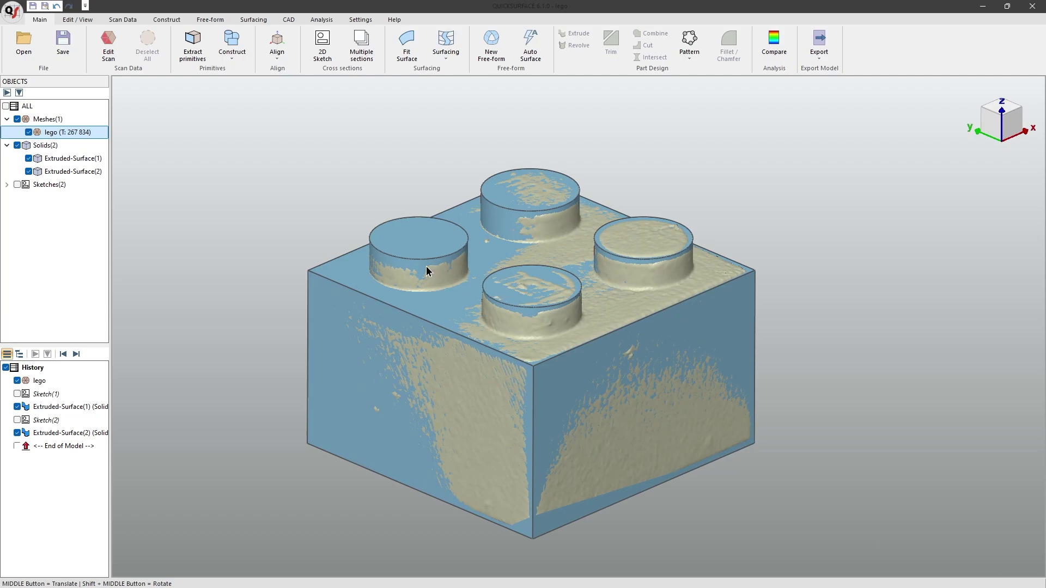
Step: Combine Extruded-Surface(1) and Extruded-Surface(2) into Combine(1) and select it
{"action": "left_click", "coordinate": [65, 159]}
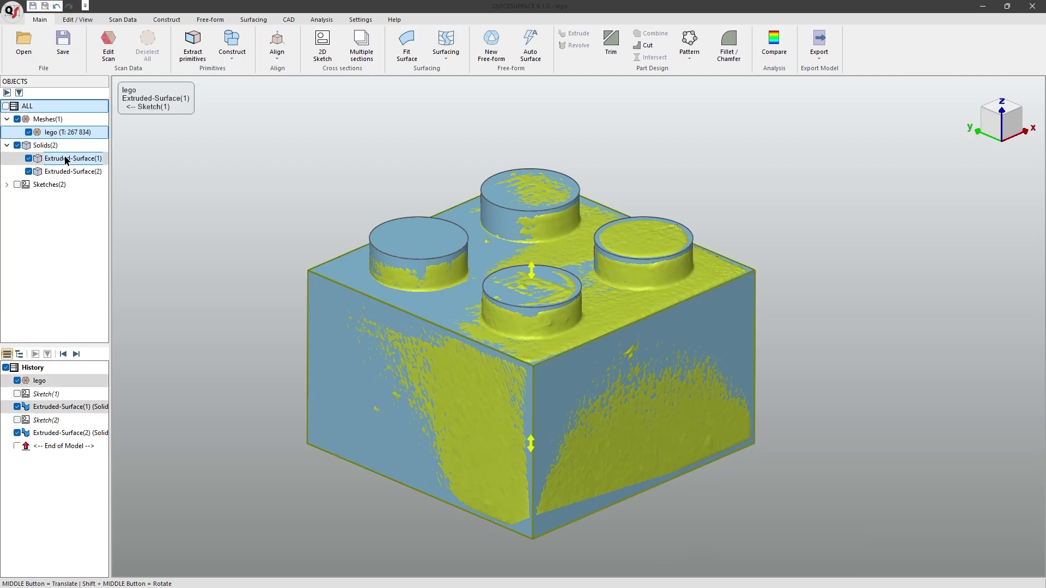
{"action": "left_click", "coordinate": [61, 171], "text": "ctrl"}
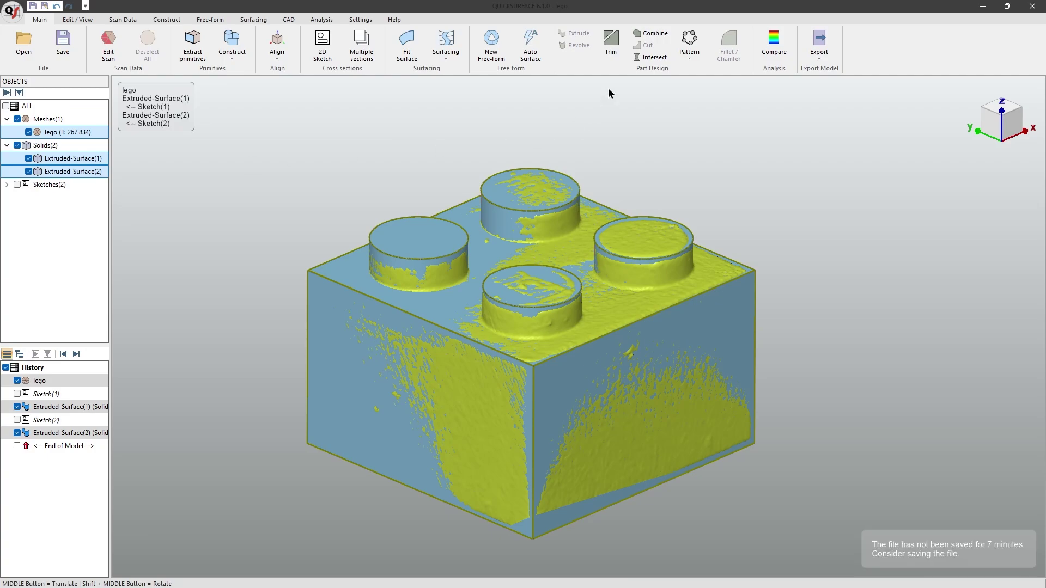
{"action": "left_click", "coordinate": [649, 34]}
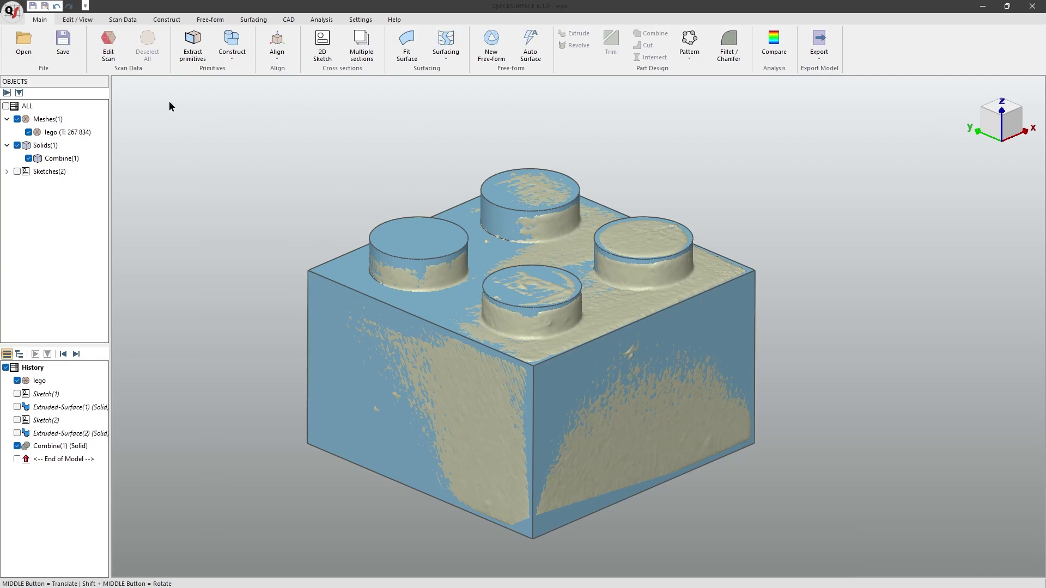
{"action": "left_click", "coordinate": [55, 159]}
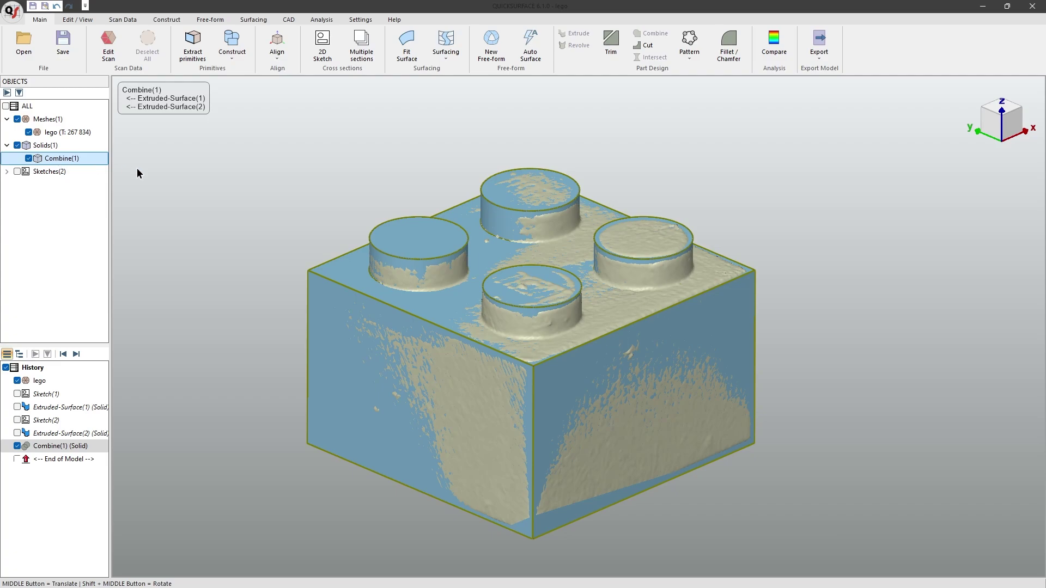
Step: Fillet the back, right, front and left stud top edges with a 0.33 mm radius
{"action": "left_click", "coordinate": [417, 206]}
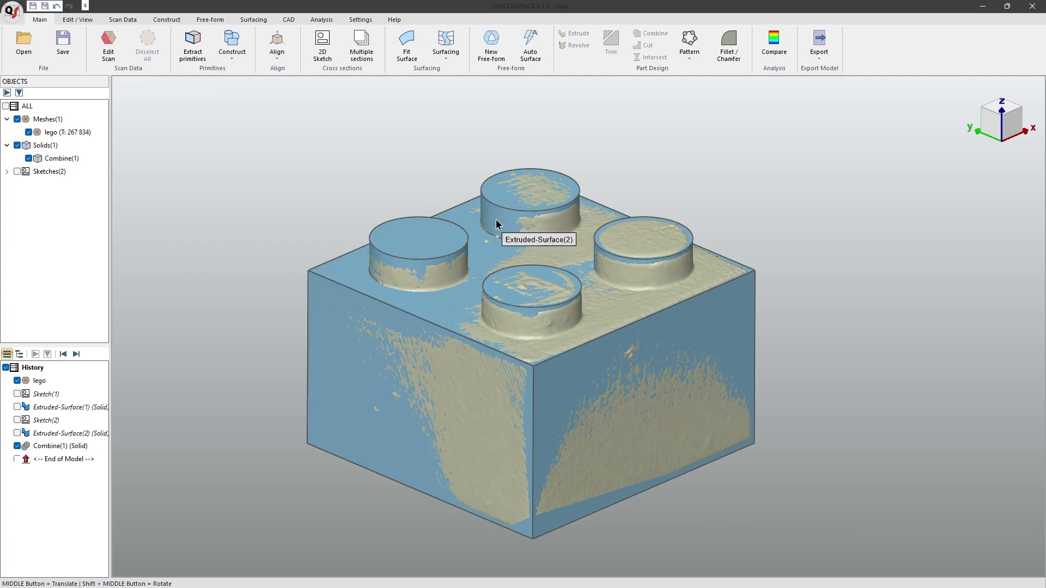
{"action": "left_click", "coordinate": [727, 46]}
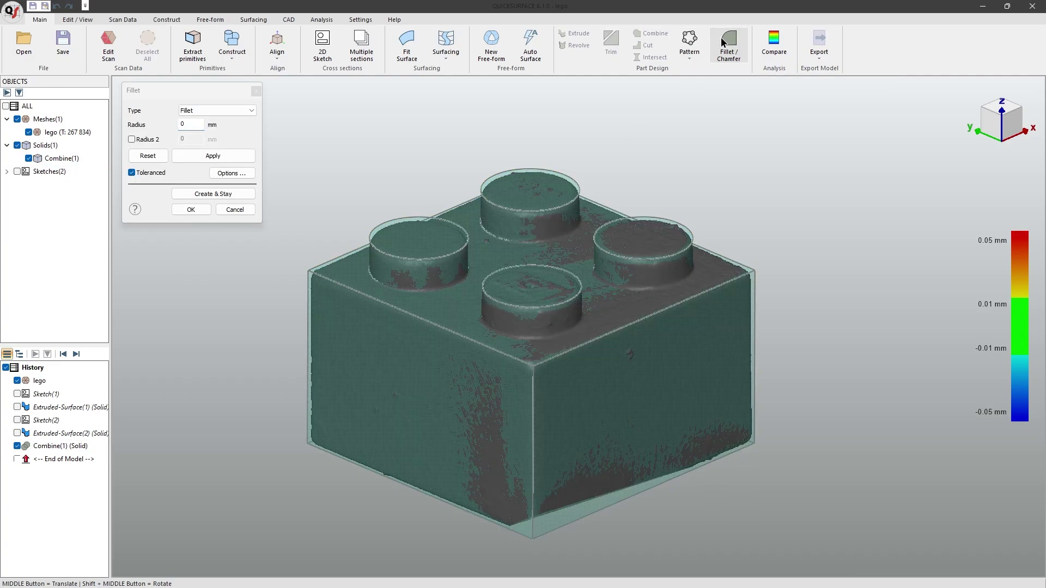
{"action": "left_click", "coordinate": [568, 208]}
{"action": "left_click", "coordinate": [609, 230]}
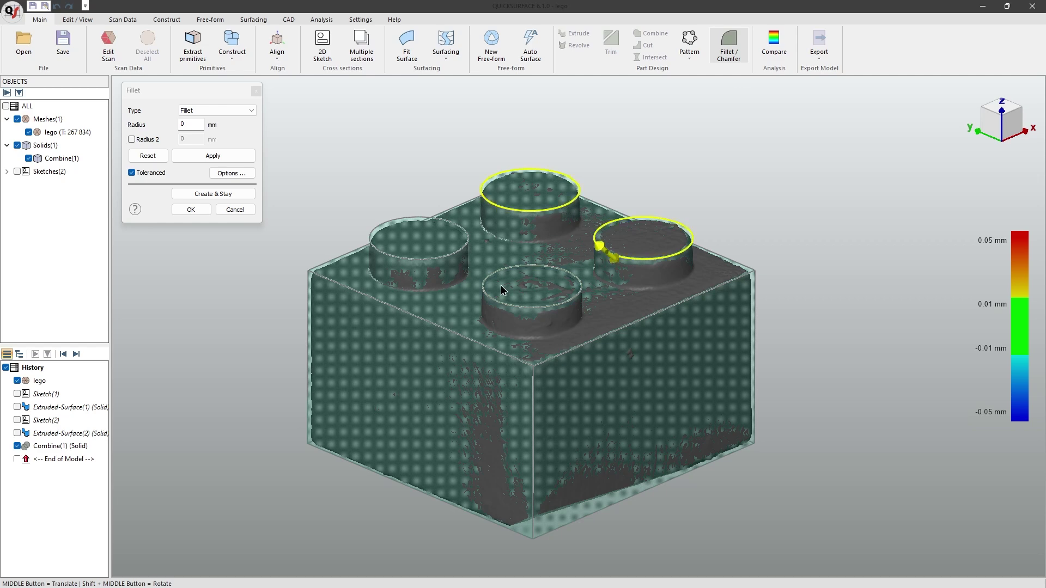
{"action": "left_click", "coordinate": [493, 279]}
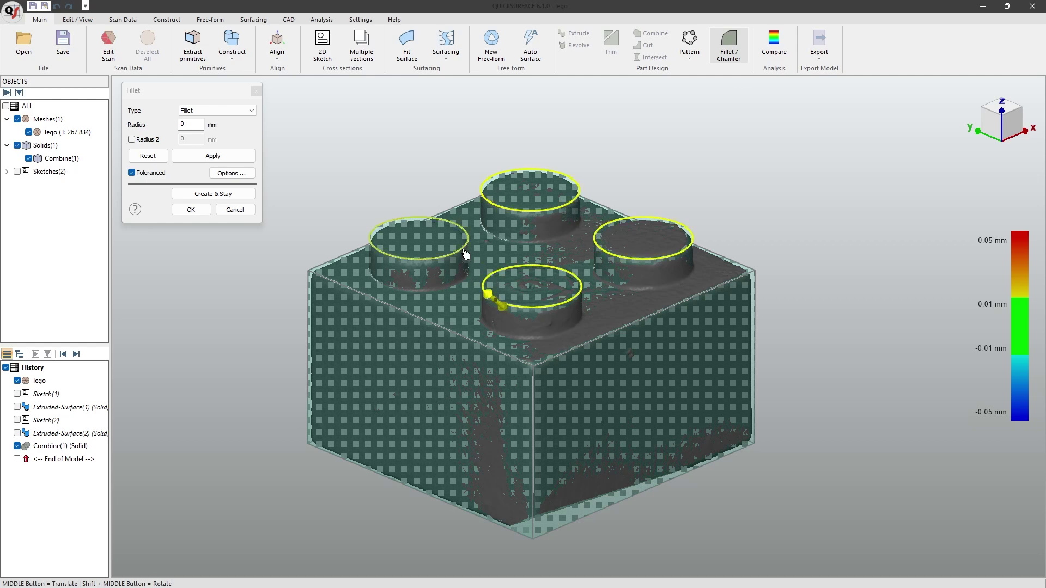
{"action": "left_click", "coordinate": [464, 254]}
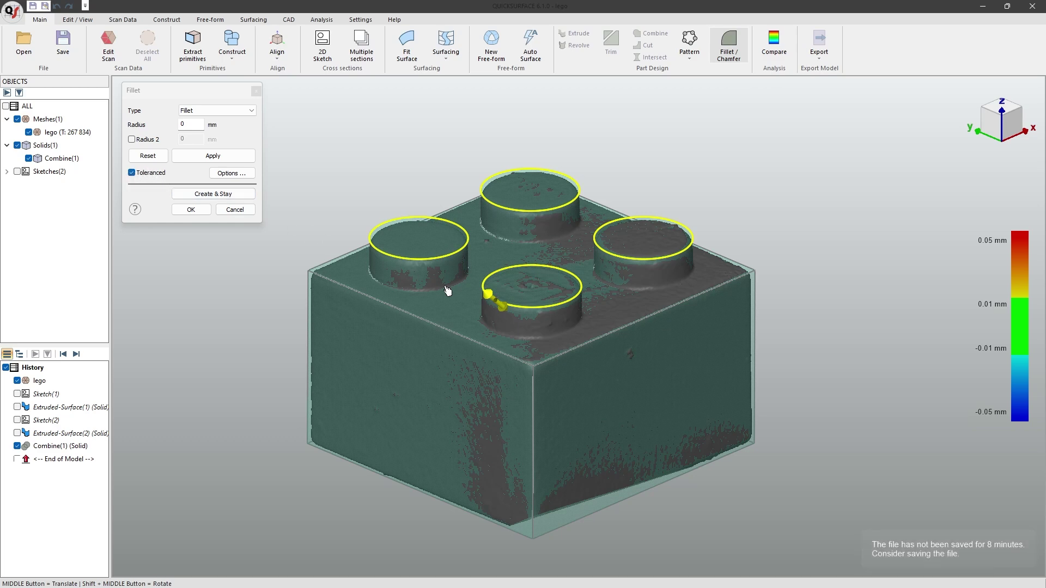
{"action": "left_click_drag", "start_coordinate": [494, 303], "coordinate": [501, 304]}
{"action": "scroll", "coordinate": [509, 298], "scroll_direction": "up", "scroll_amount": 2}
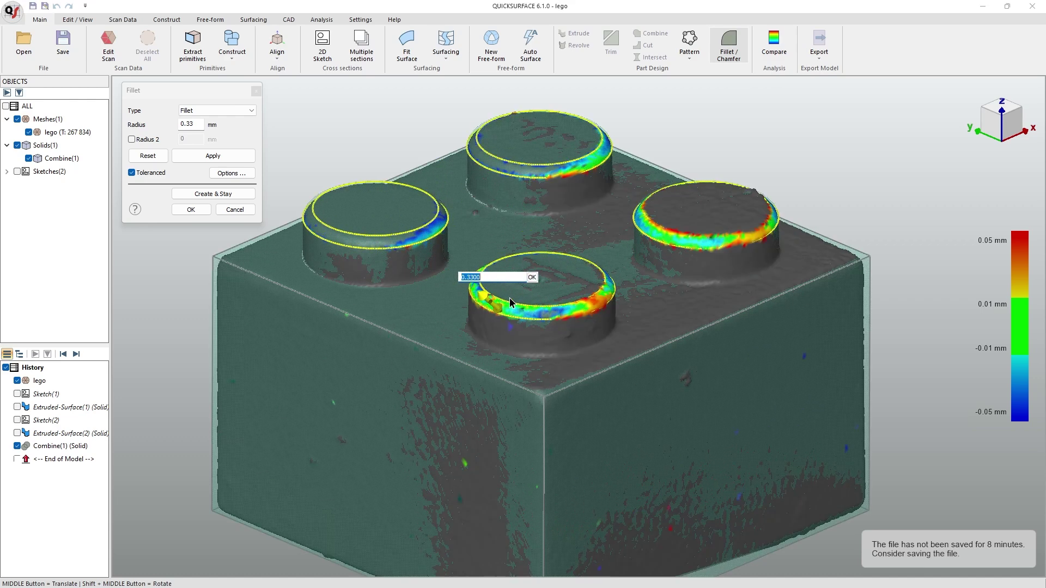
{"action": "middle_click_drag", "start_coordinate": [654, 337], "coordinate": [594, 339], "text": "shift"}
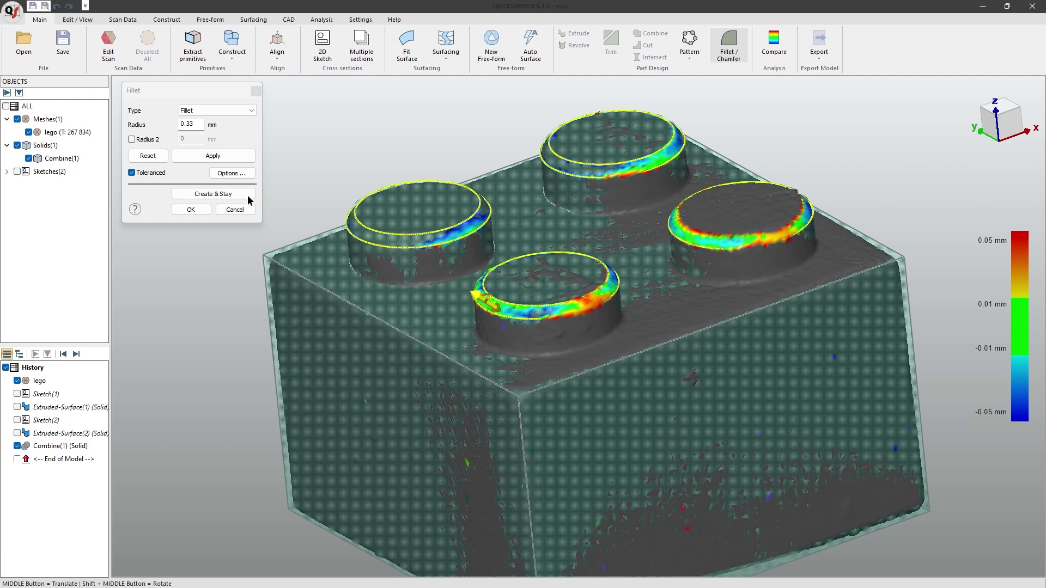
{"action": "left_click", "coordinate": [191, 209]}
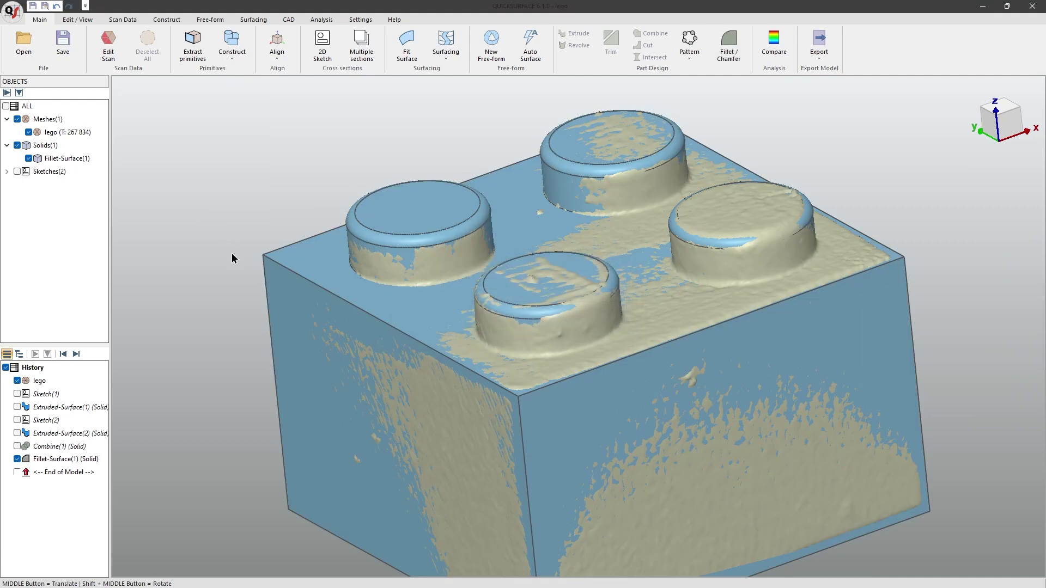
{"action": "scroll", "coordinate": [232, 258], "scroll_direction": "down", "scroll_amount": 3}
{"action": "middle_click_drag", "start_coordinate": [233, 256], "coordinate": [385, 283], "text": "shift"}
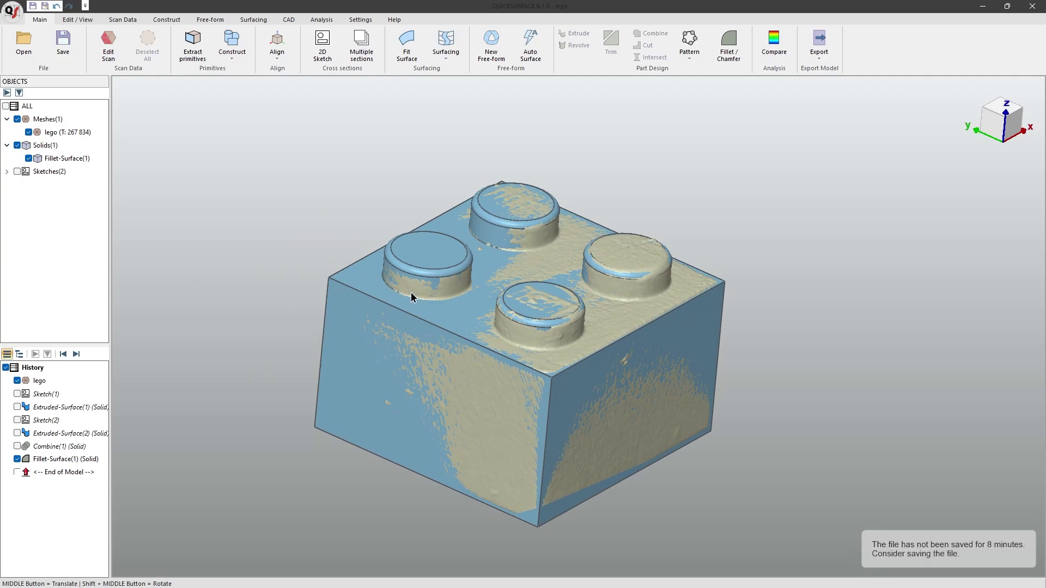
{"action": "middle_click_drag", "start_coordinate": [410, 293], "coordinate": [452, 271]}
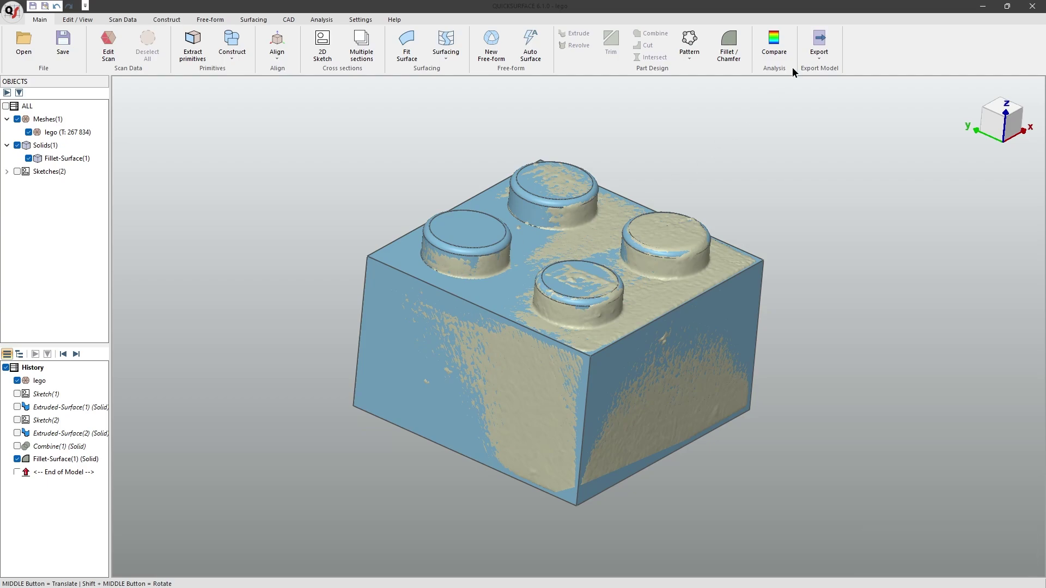
{"action": "left_click", "coordinate": [810, 44]}
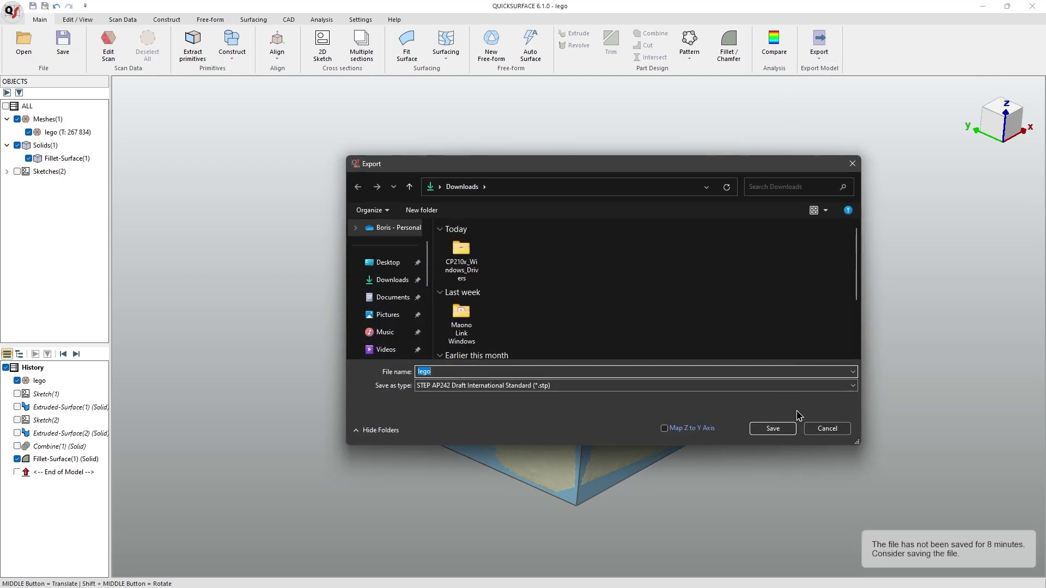
{"action": "left_click", "coordinate": [844, 425]}
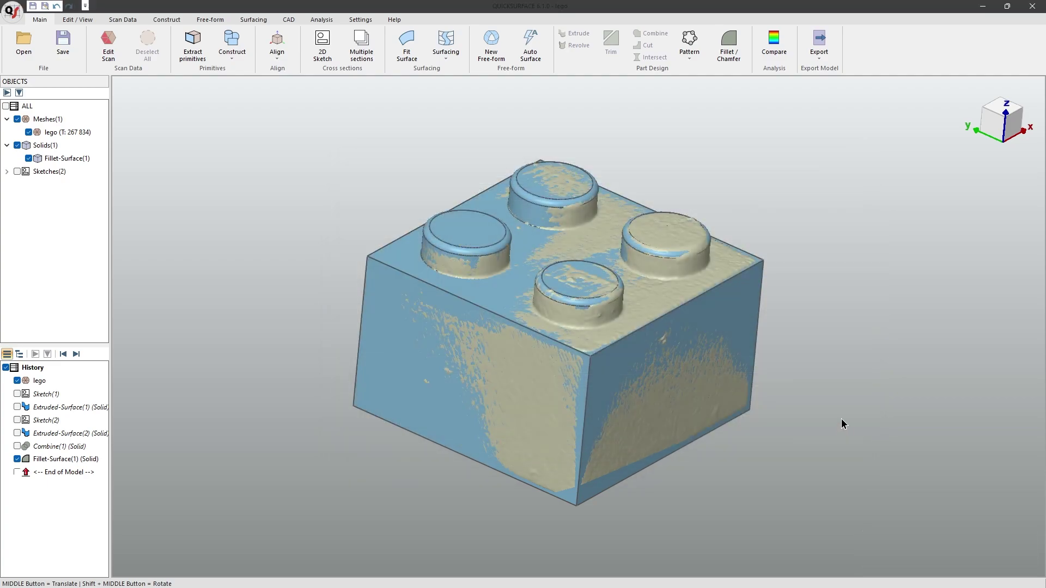